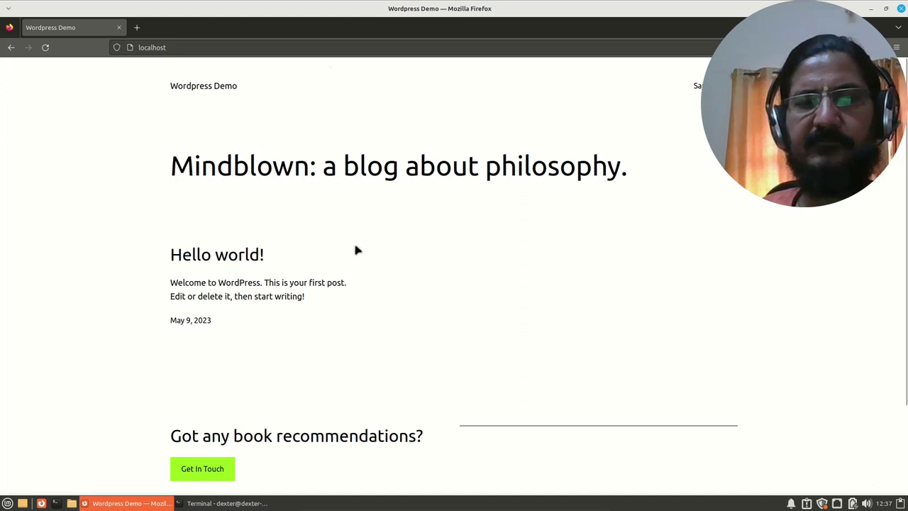
# Step: Open the Hello world! post and scroll through its comment and Leave a Reply form
pyautogui.scroll(-3, 509, 346)
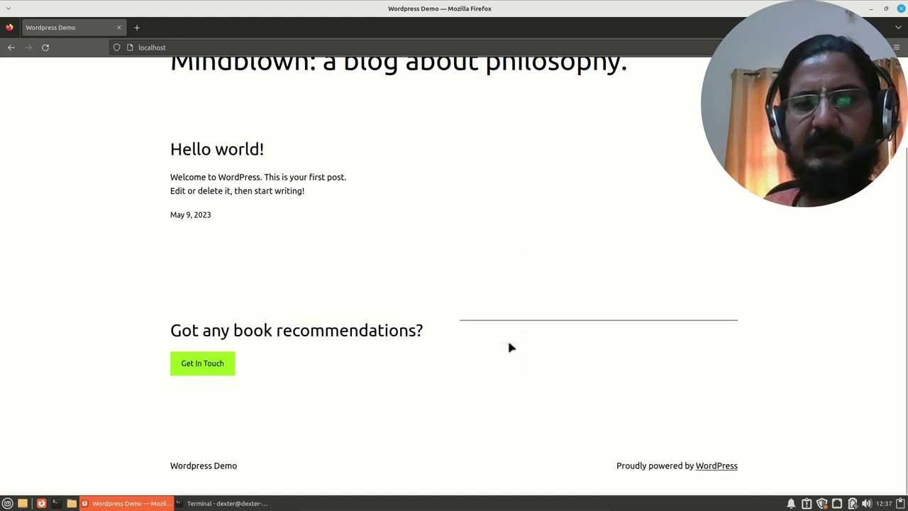
pyautogui.scroll(3, 508, 347)
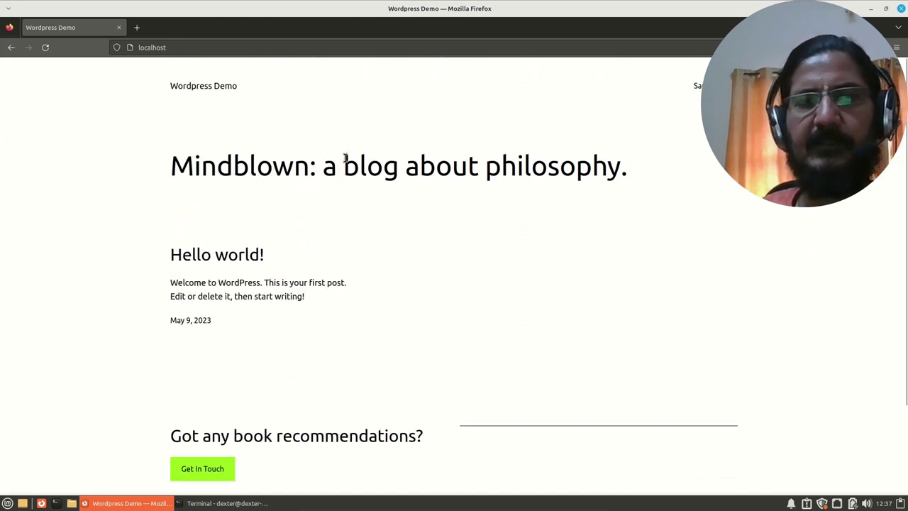
pyautogui.click(239, 260)
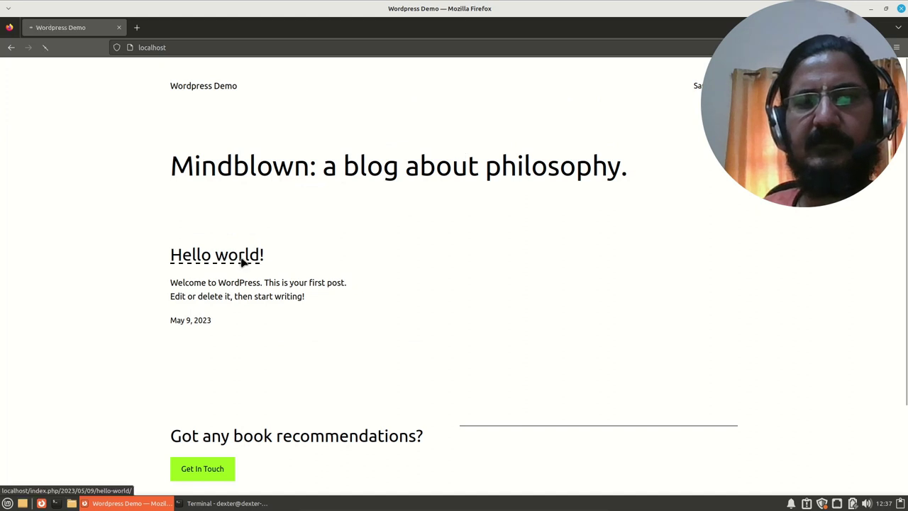
pyautogui.scroll(-4, 417, 269)
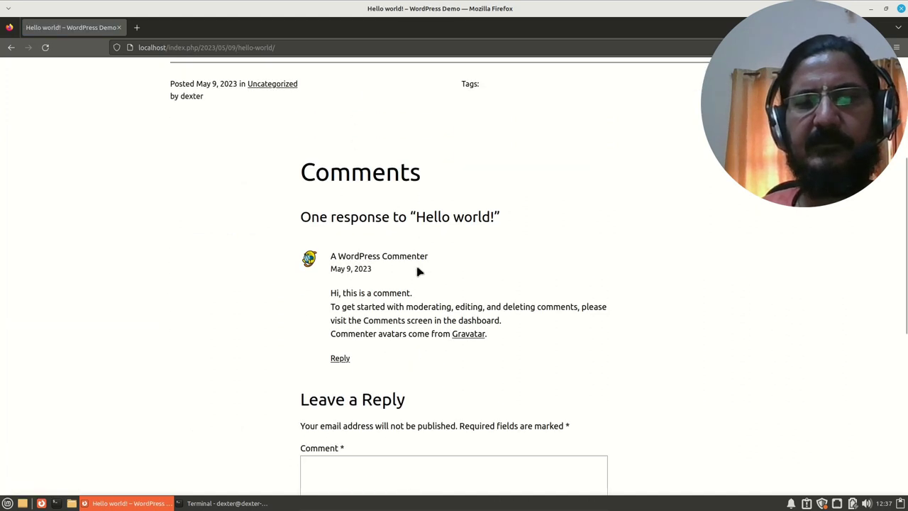
pyautogui.scroll(-5, 426, 302)
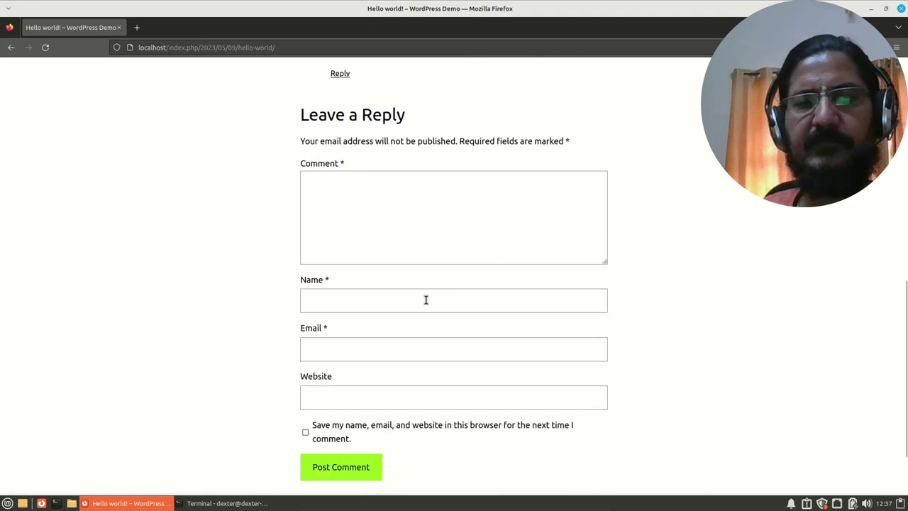
pyautogui.scroll(6, 428, 304)
pyautogui.scroll(3, 427, 304)
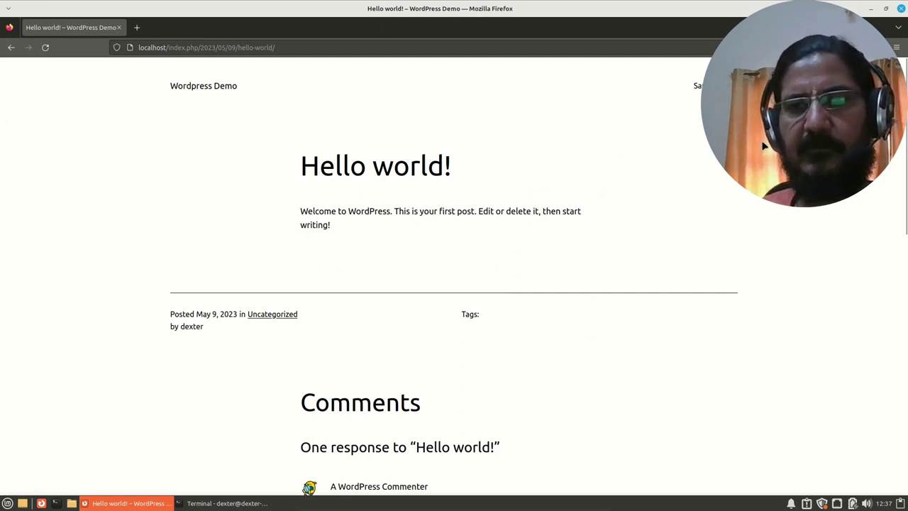
pyautogui.moveTo(761, 141); pyautogui.dragTo(752, 164)
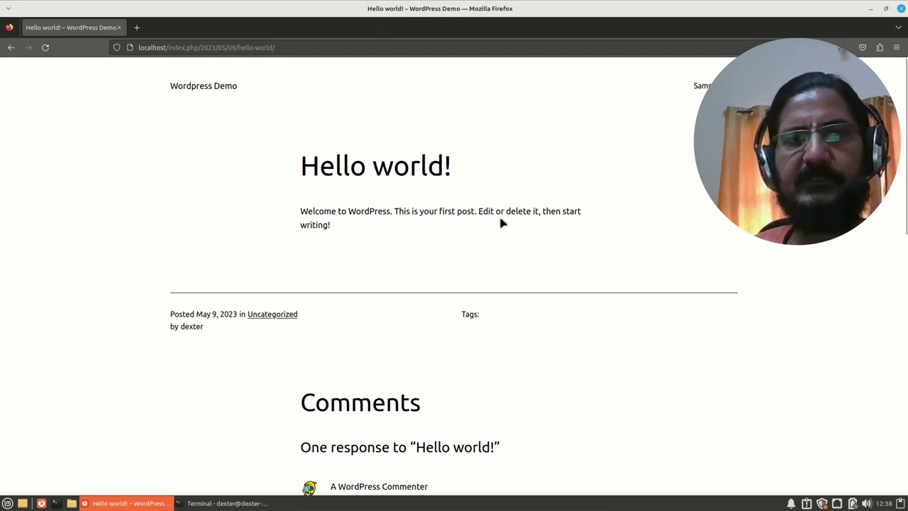
# Step: Return to the blog home page and load the localhost/wp-login.php login page
pyautogui.click(204, 85)
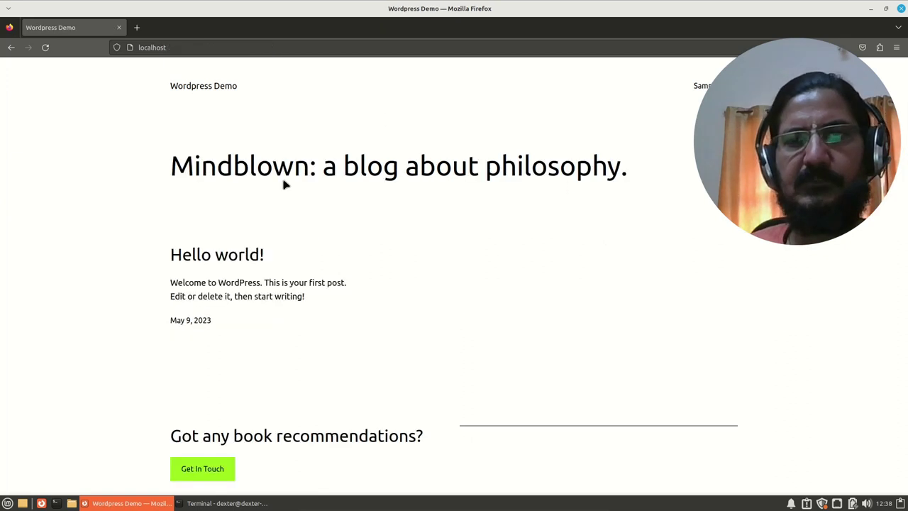
pyautogui.click(196, 47)
pyautogui.click(196, 48)
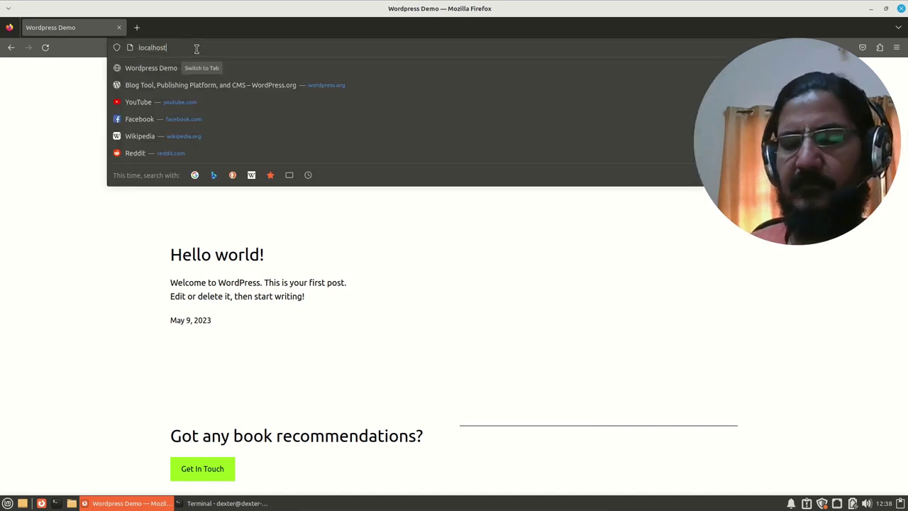
pyautogui.write('/wp-')
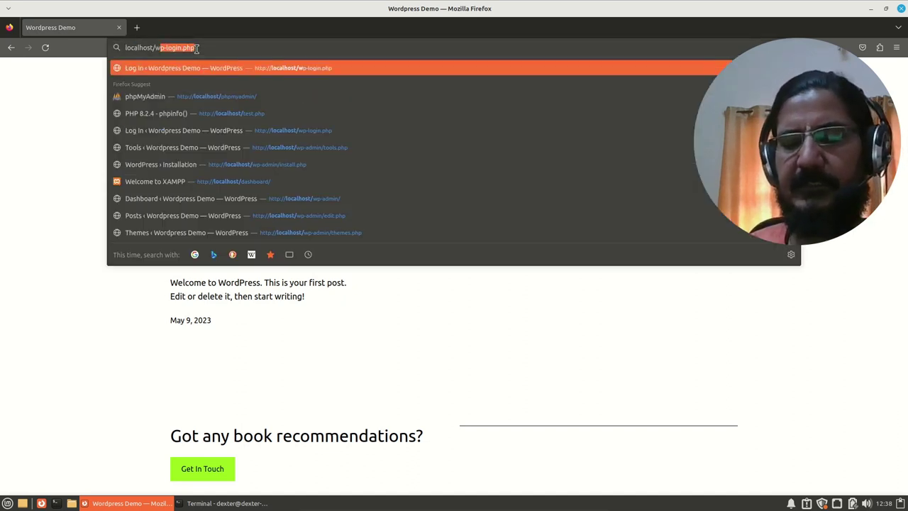
pyautogui.write('lo')
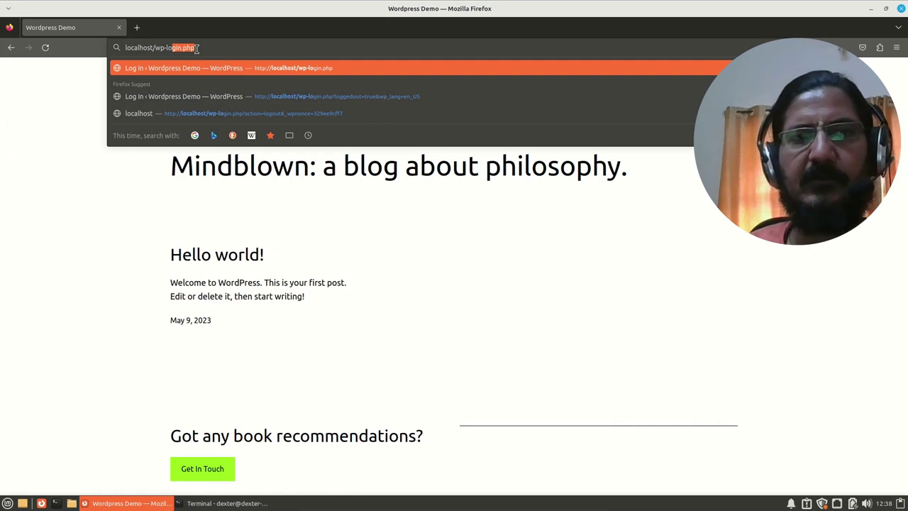
pyautogui.press('End')
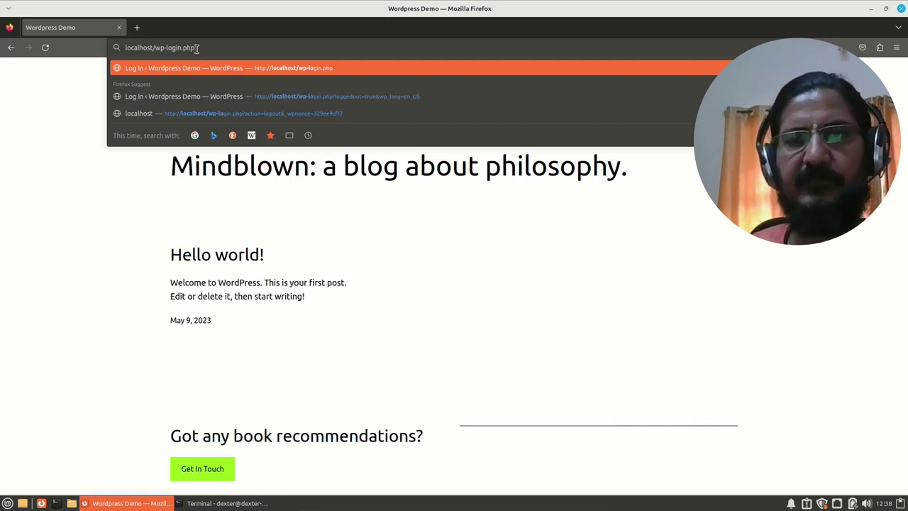
pyautogui.press('Return')
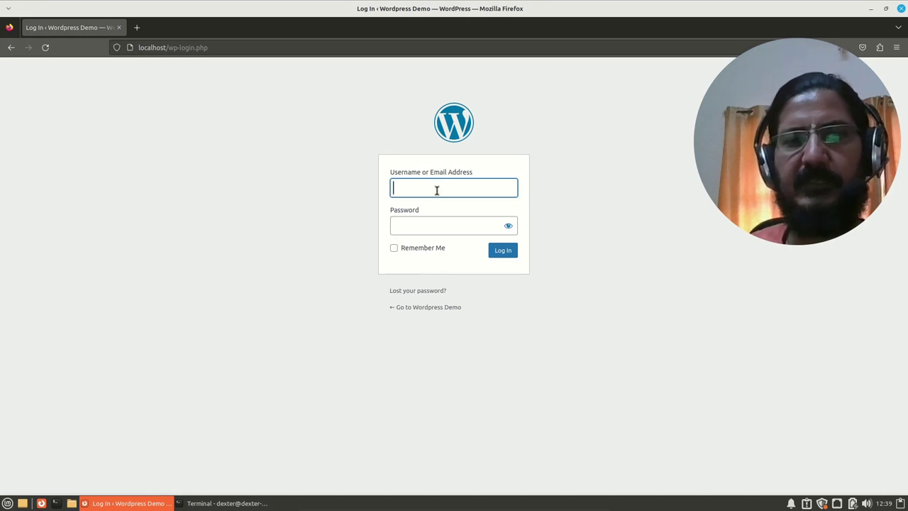
# Step: Enter the admin username and password and submit, retrying after the rejected attempt
pyautogui.write('dexte')
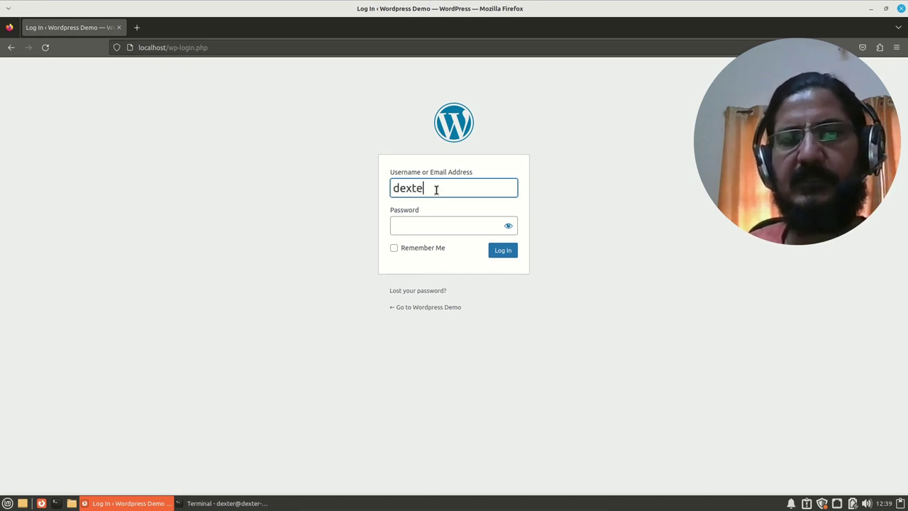
pyautogui.write('r')
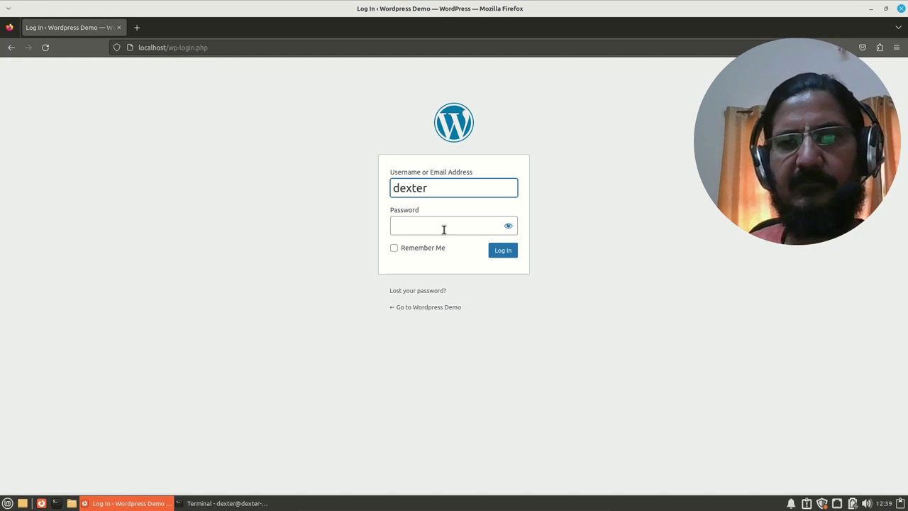
pyautogui.click(443, 229)
pyautogui.write('•••')
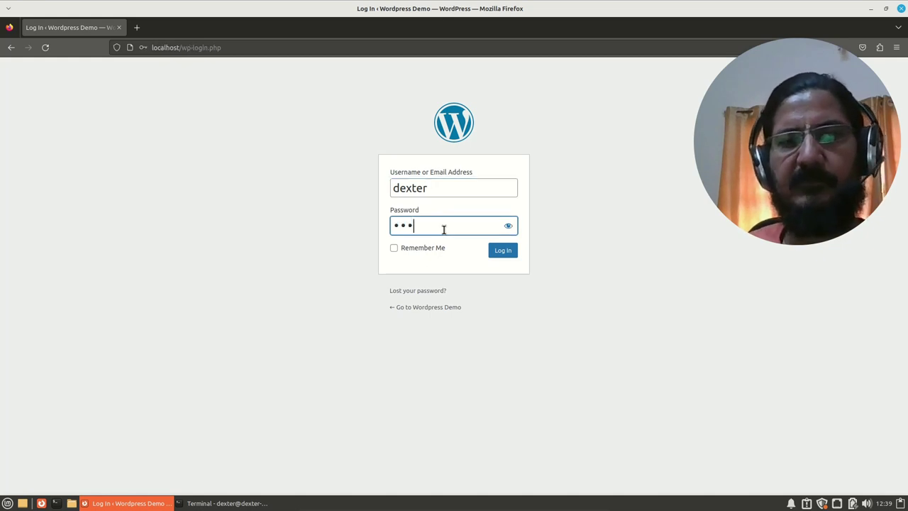
pyautogui.press('Return')
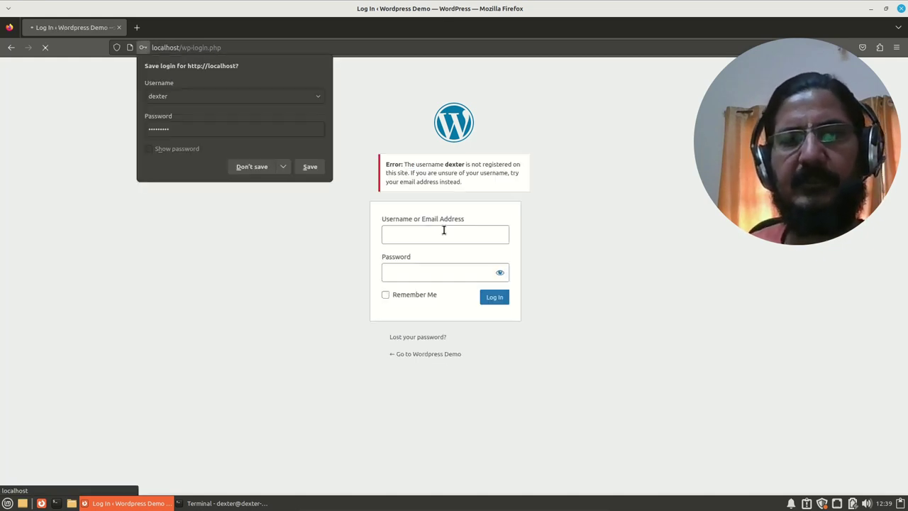
pyautogui.click(430, 234)
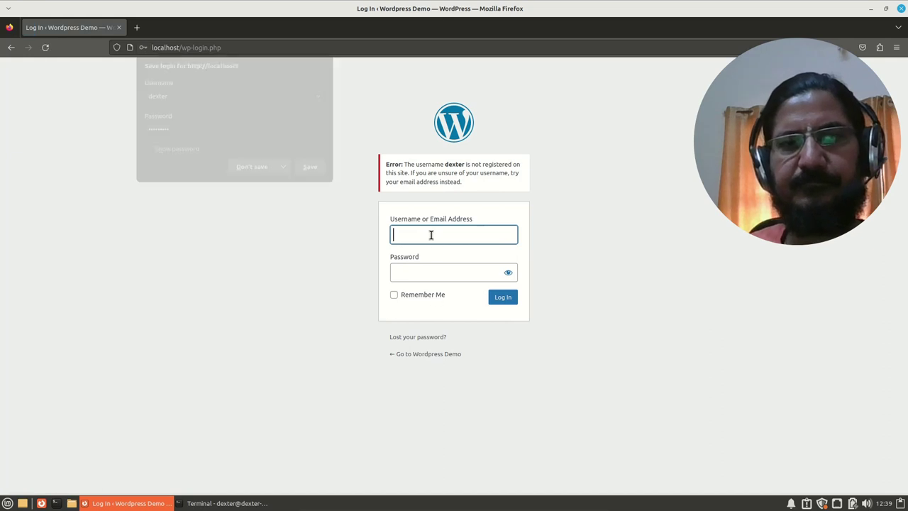
pyautogui.write('dexter')
pyautogui.press('Tab')
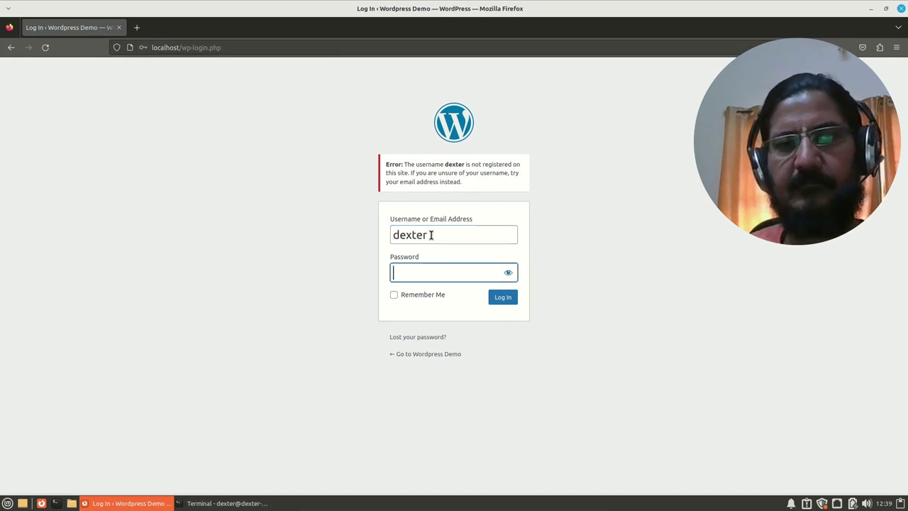
pyautogui.write('••••')
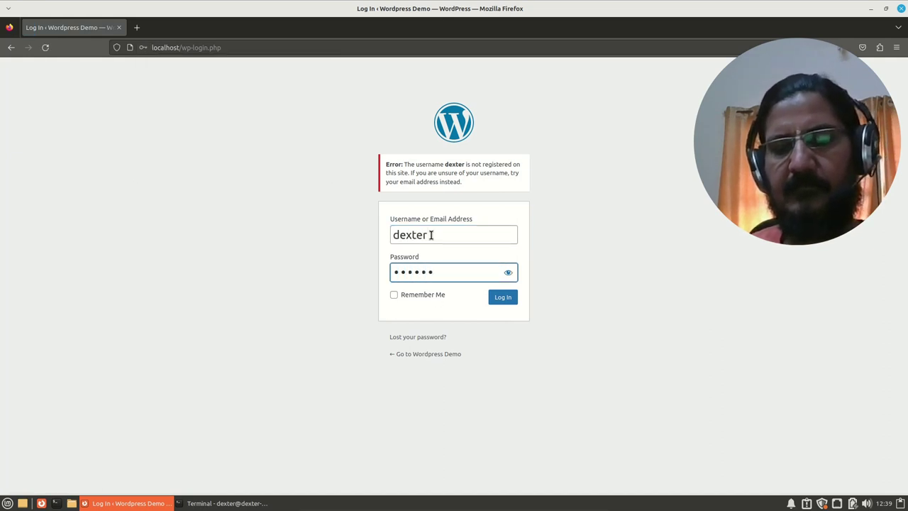
pyautogui.write('•••••')
pyautogui.press('Return')
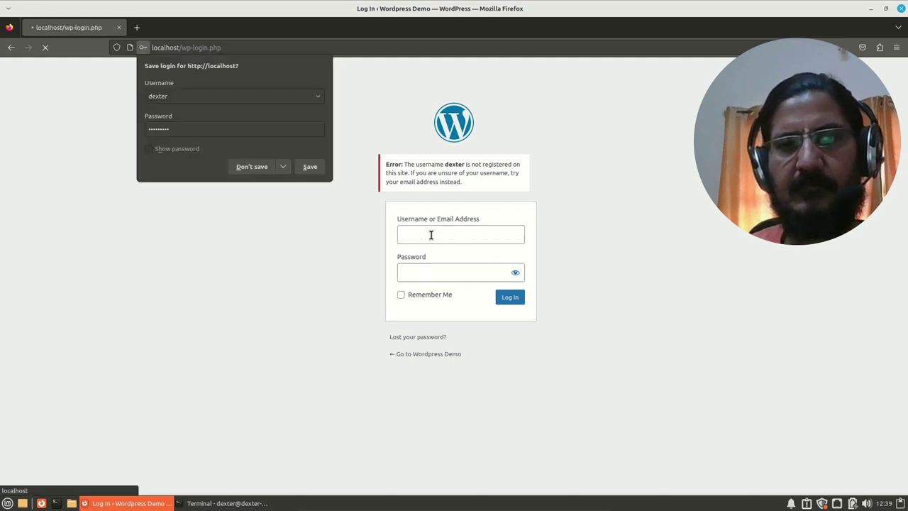
# Step: Decline saving the login, then re-enter the username and password and submit again
pyautogui.click(253, 171)
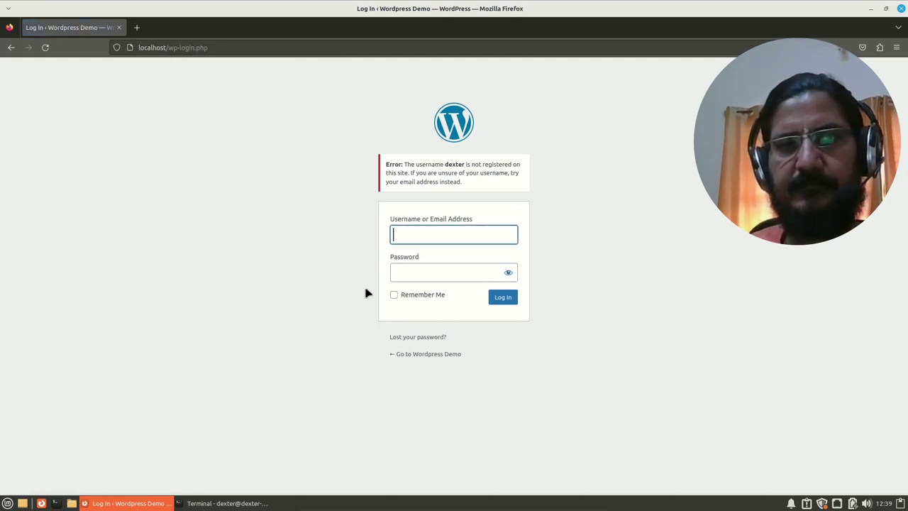
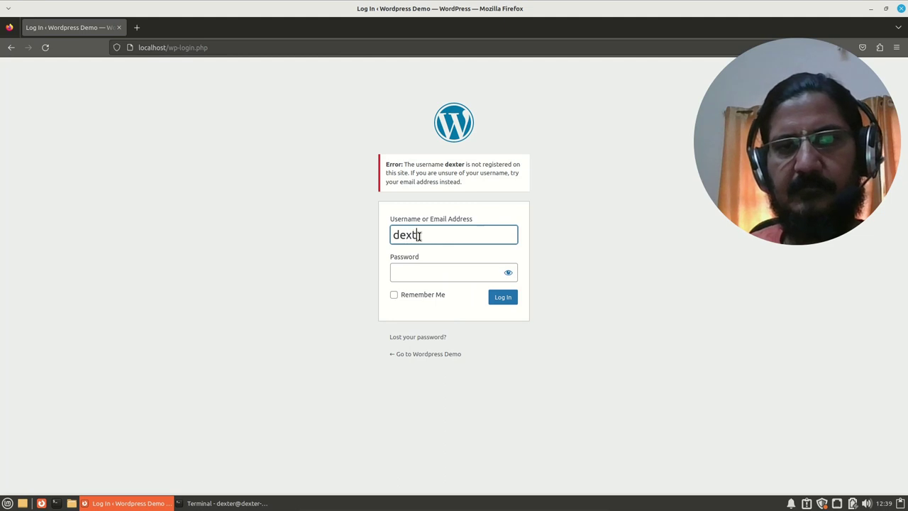
pyautogui.press('Tab')
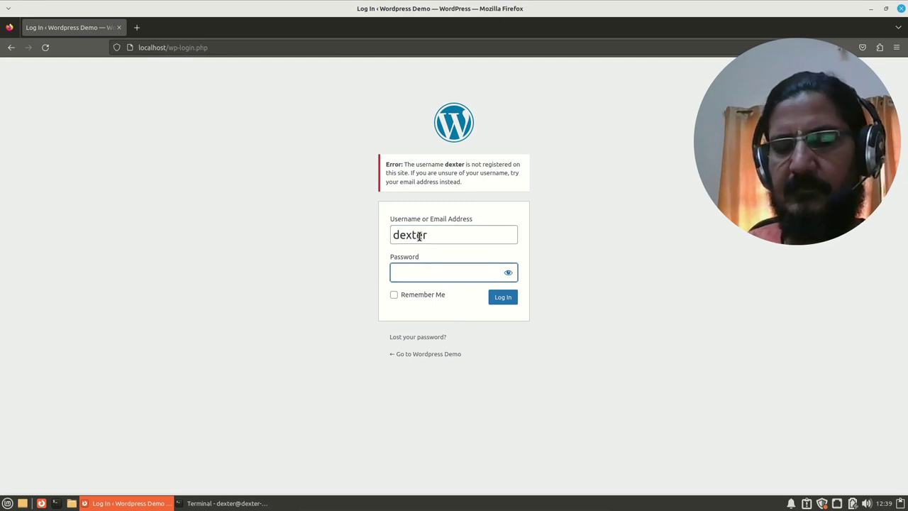
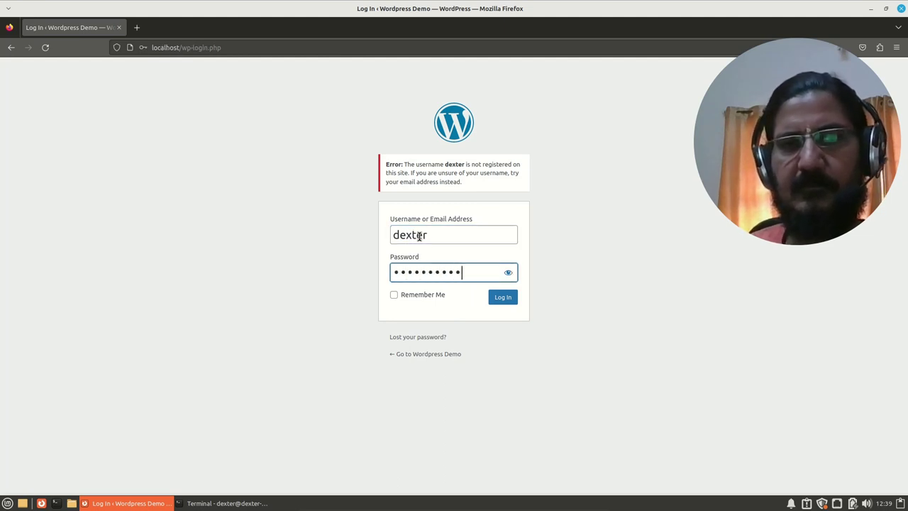
pyautogui.click(504, 301)
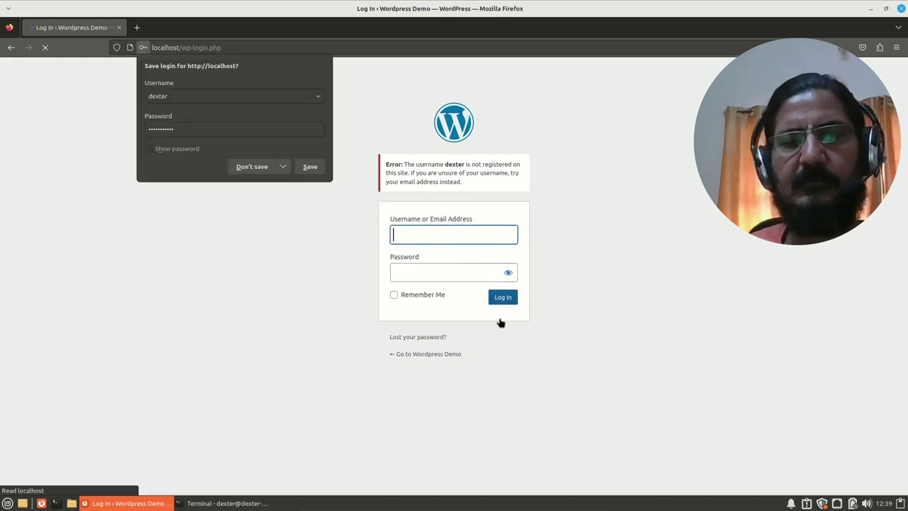
# Step: Refill the login form with a different username and the account password
pyautogui.click(452, 238)
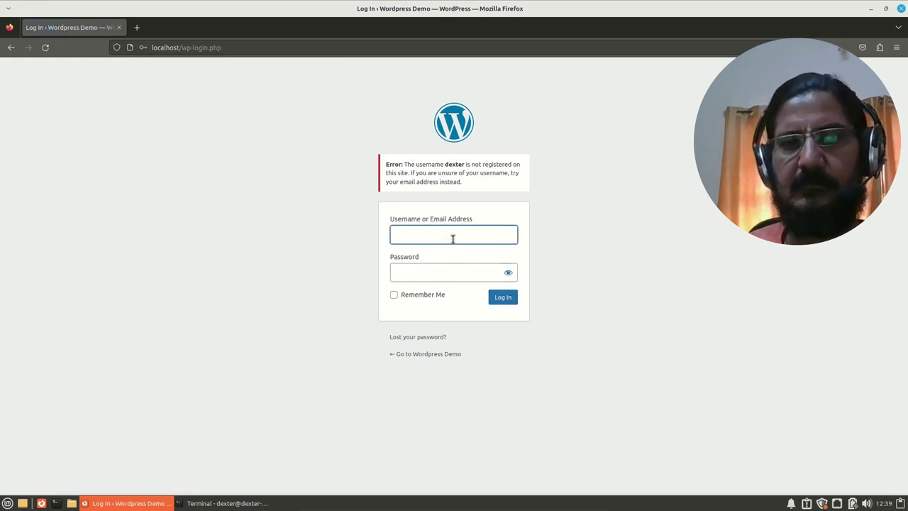
pyautogui.write('wpdbuser')
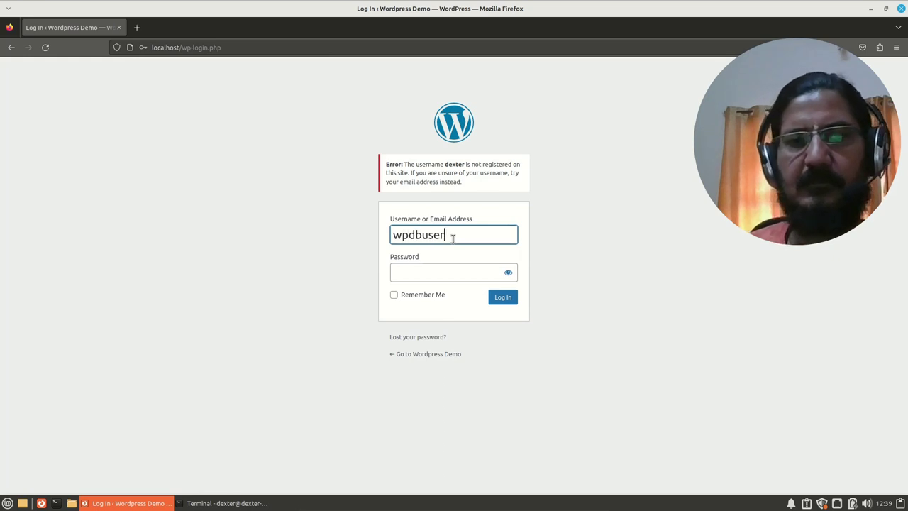
pyautogui.press('Tab')
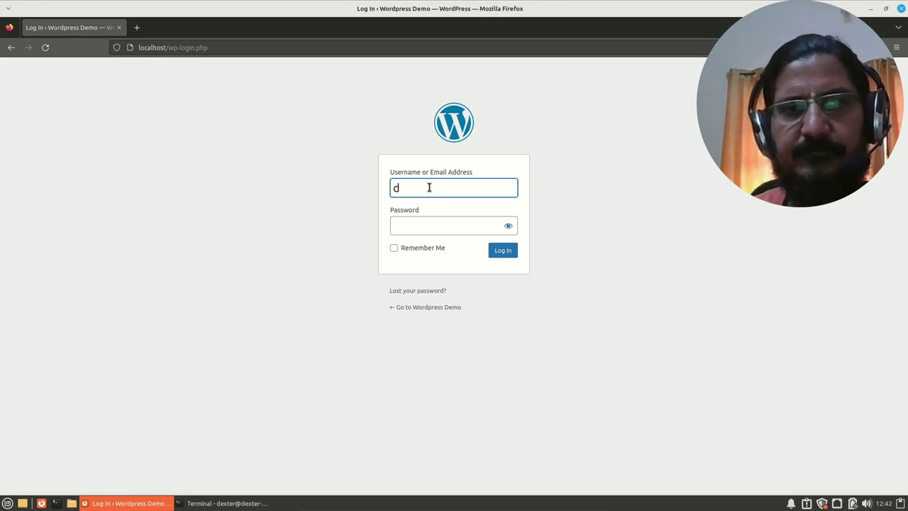
pyautogui.click(433, 217)
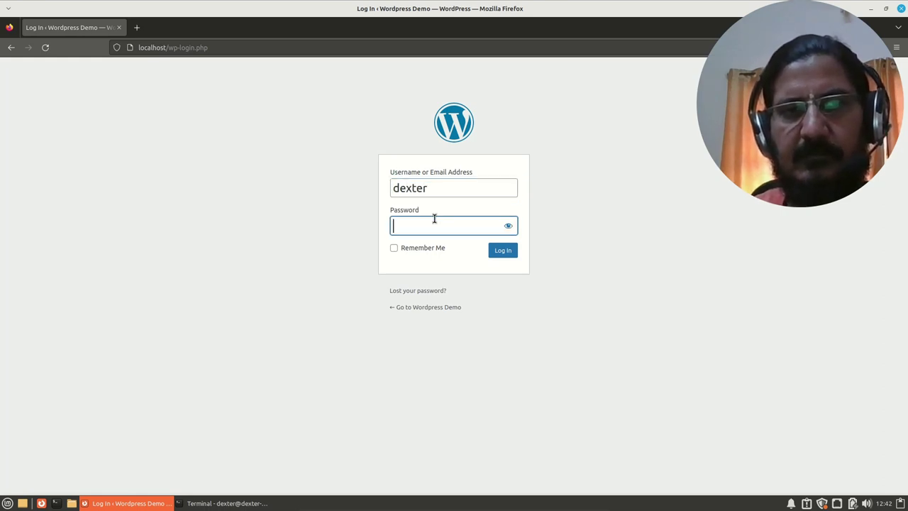
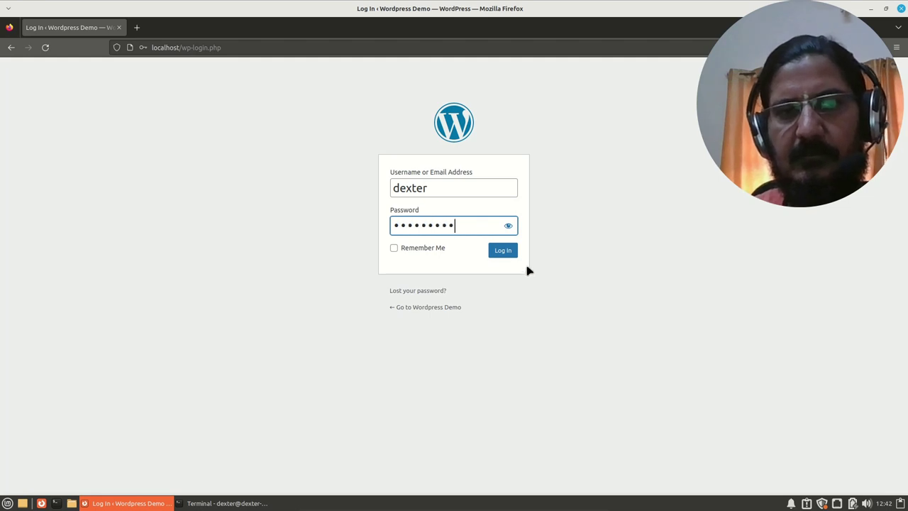
# Step: Submit the login, refuse Firefox's offer to save it, and reach the Dashboard
pyautogui.click(502, 250)
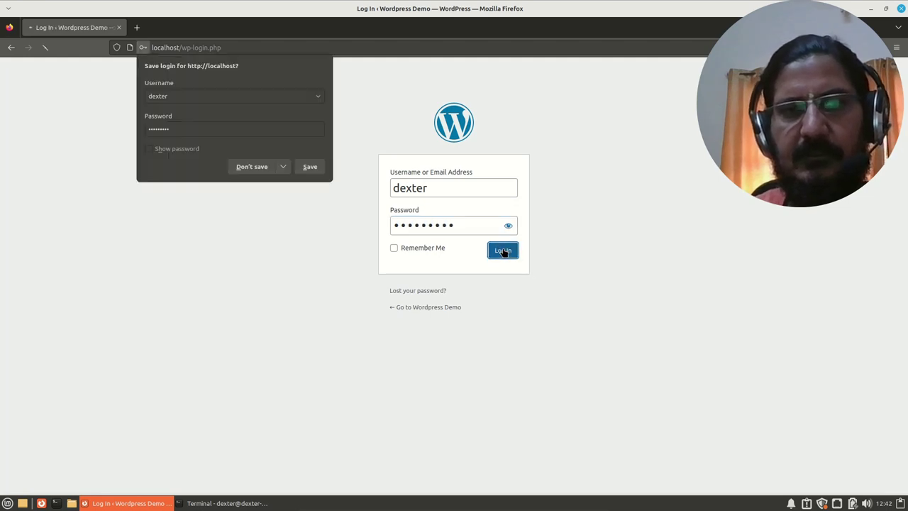
pyautogui.click(248, 170)
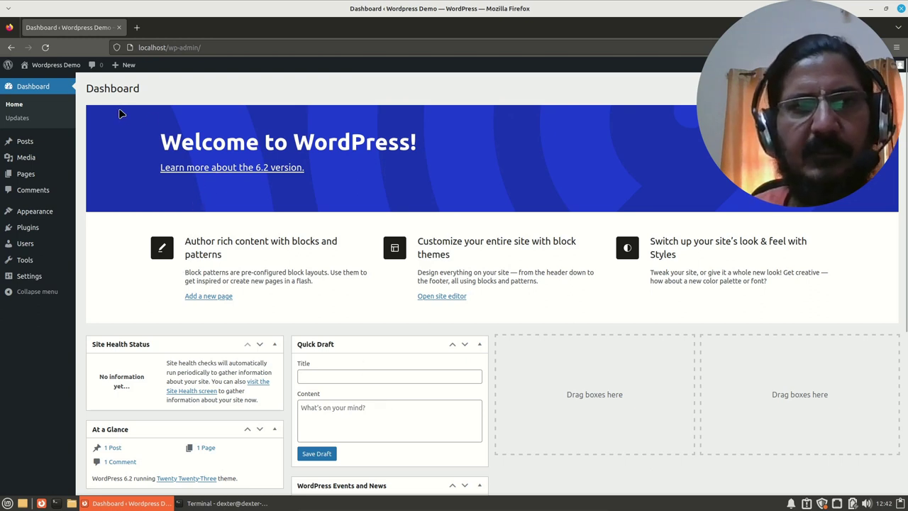
pyautogui.moveTo(55, 68)
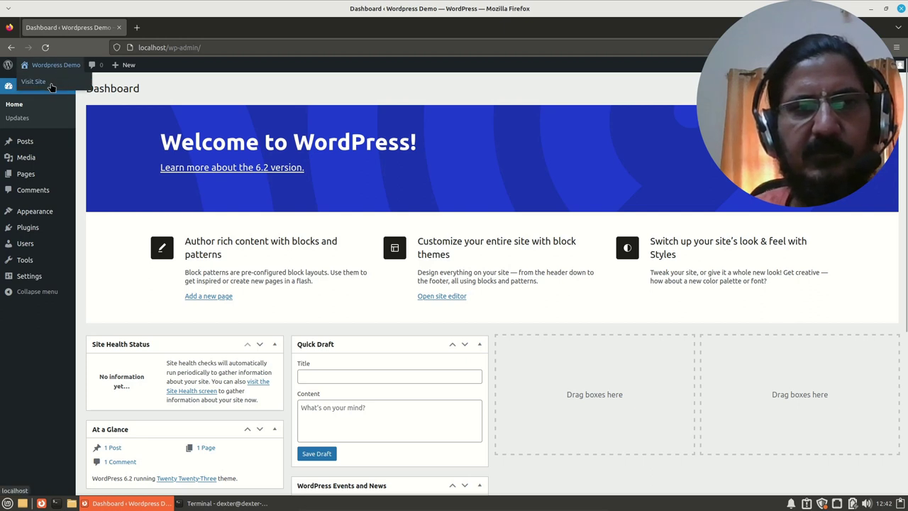
# Step: Open the public Wordpress Demo site in a new tab, view it, then return to the Dashboard
pyautogui.middleClick(51, 82)
pyautogui.click(167, 27)
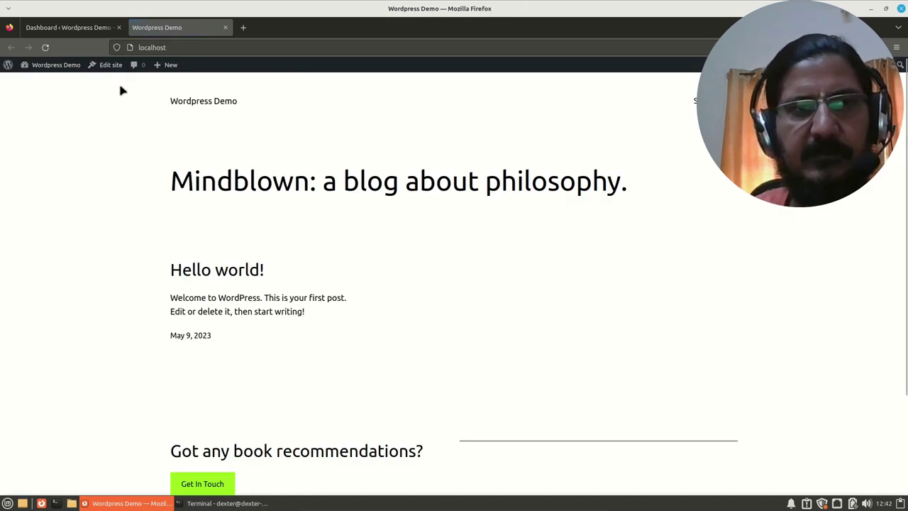
pyautogui.click(81, 28)
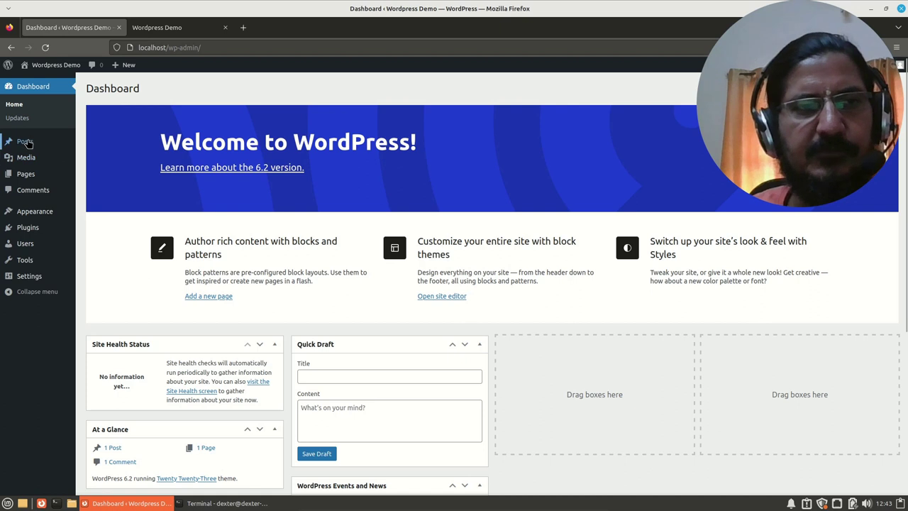
pyautogui.moveTo(28, 144)
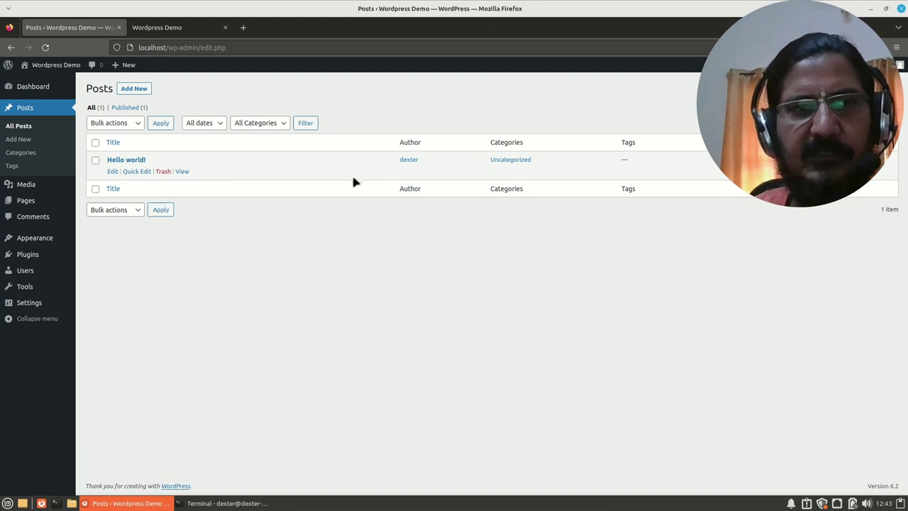
# Step: Open the new-post editor, go back to All Posts, then view the Categories page
pyautogui.click(28, 142)
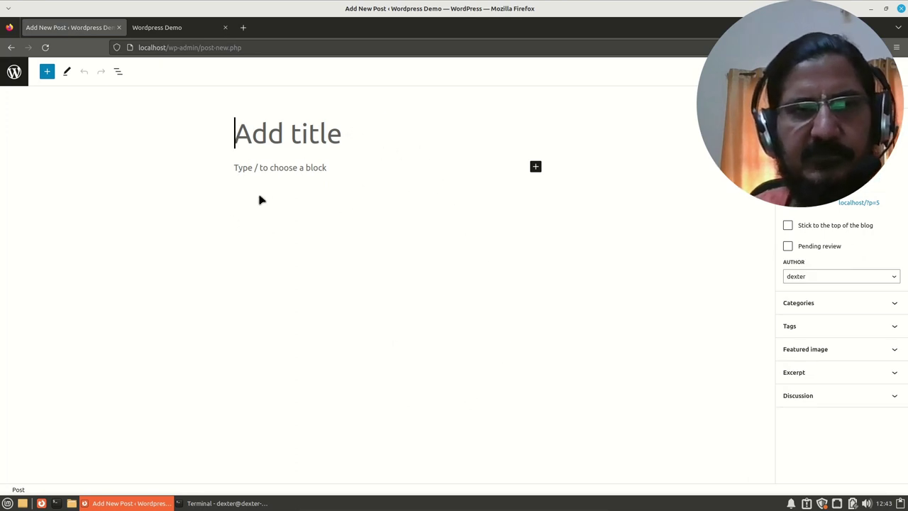
pyautogui.click(11, 47)
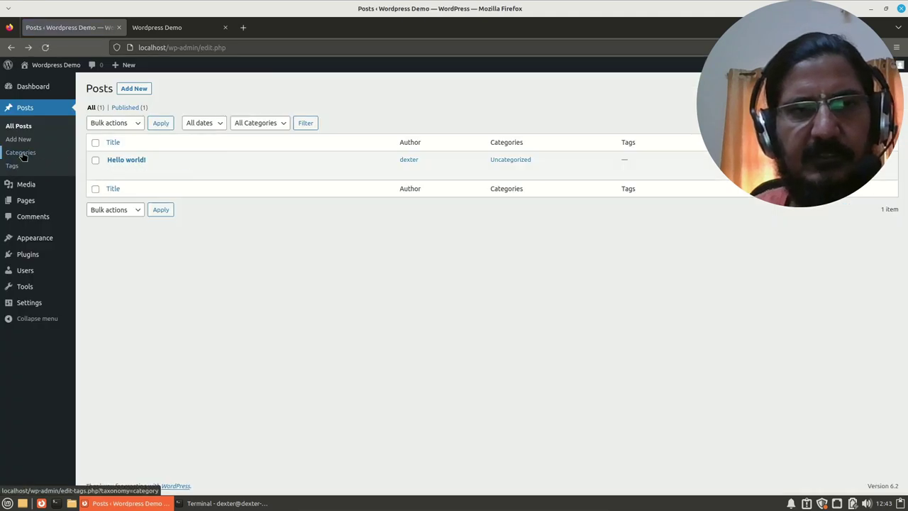
pyautogui.click(21, 153)
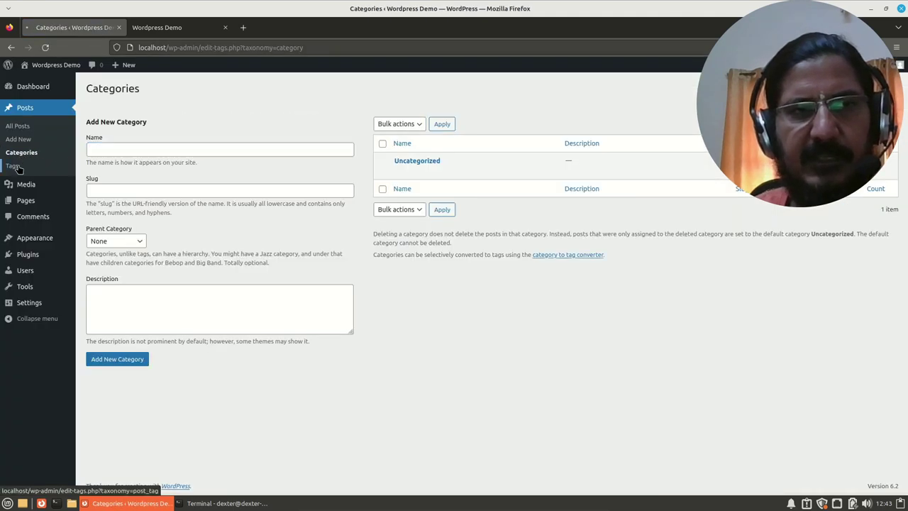
# Step: View the empty Tags page, then the empty Media Library
pyautogui.click(16, 166)
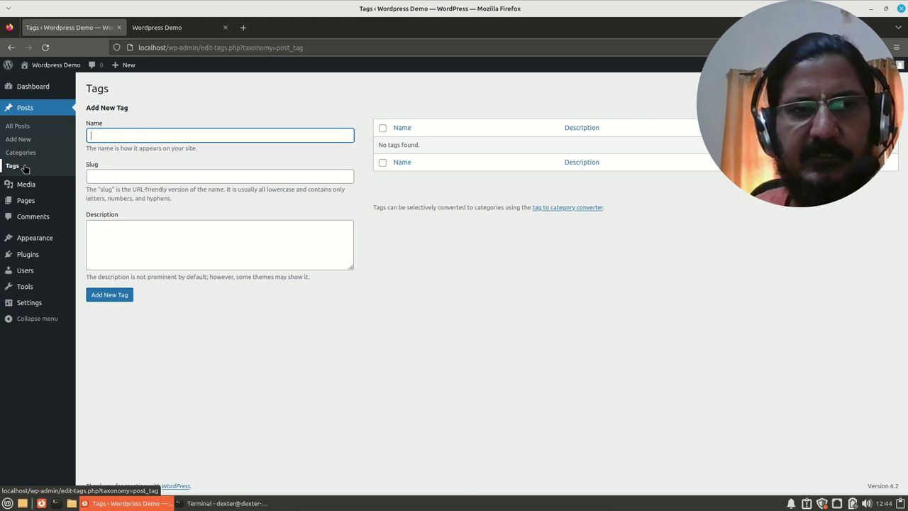
pyautogui.click(32, 188)
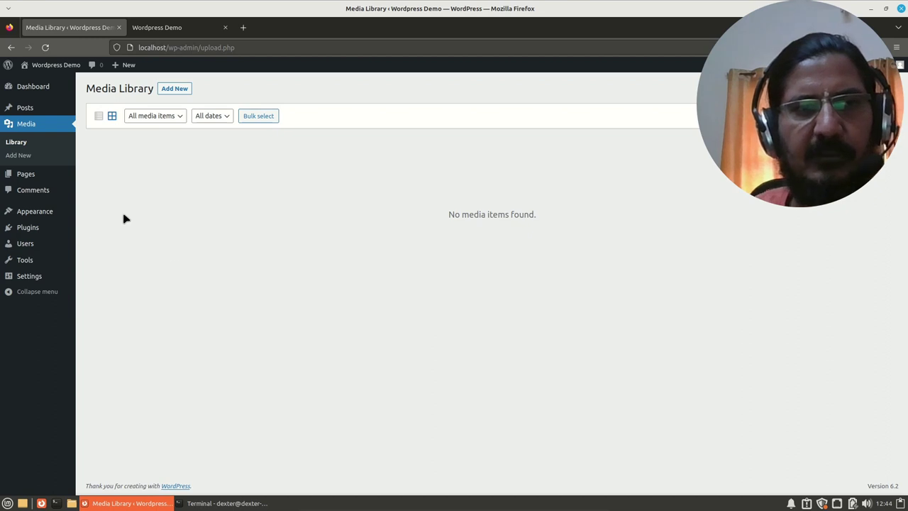
# Step: View the Pages list, then switch back to the public front page tab
pyautogui.click(36, 178)
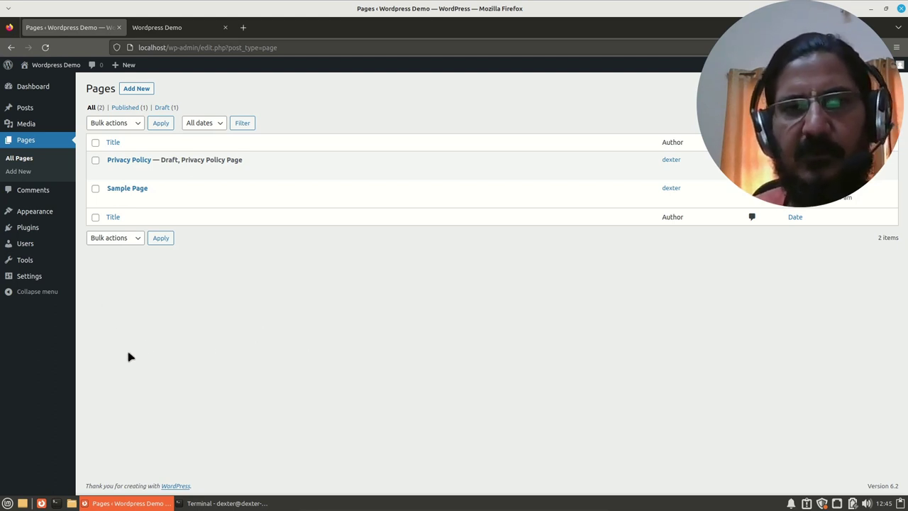
pyautogui.click(145, 27)
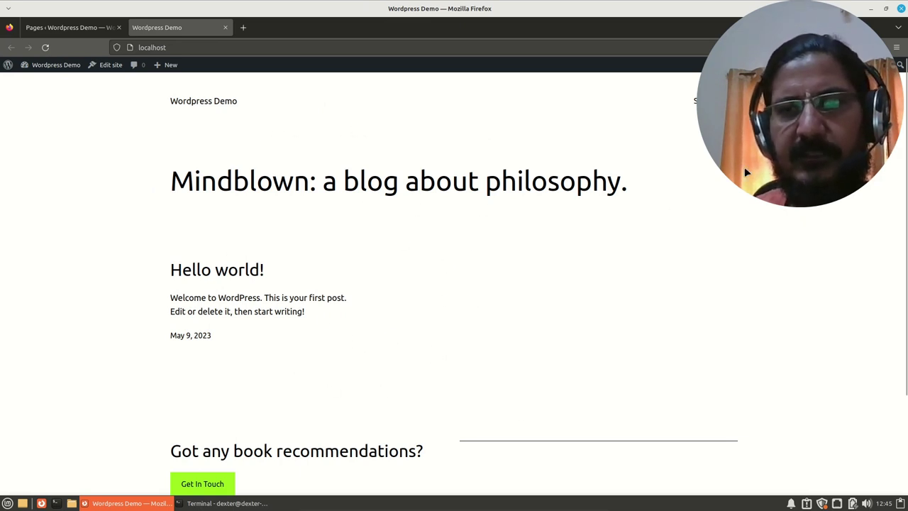
# Step: View the published Sample Page on the public site, then return to the admin Pages list
pyautogui.moveTo(663, 145); pyautogui.dragTo(112, 205)
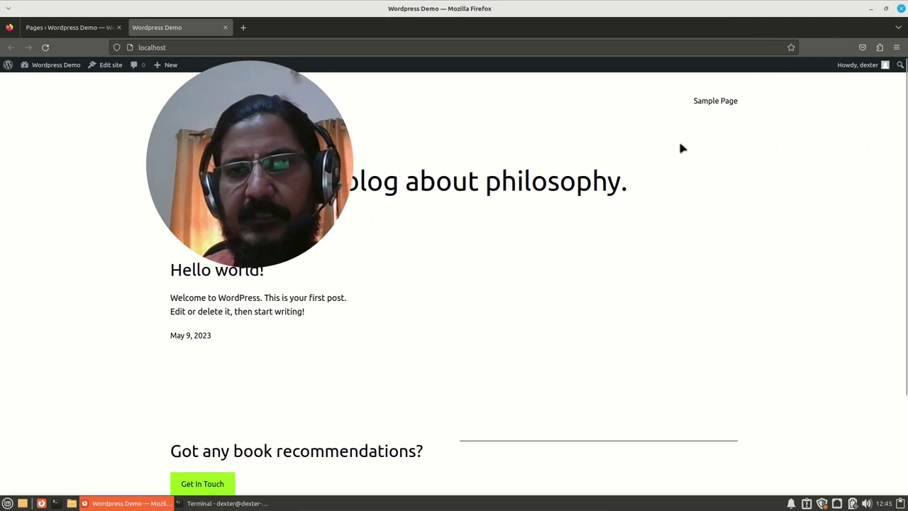
pyautogui.click(710, 101)
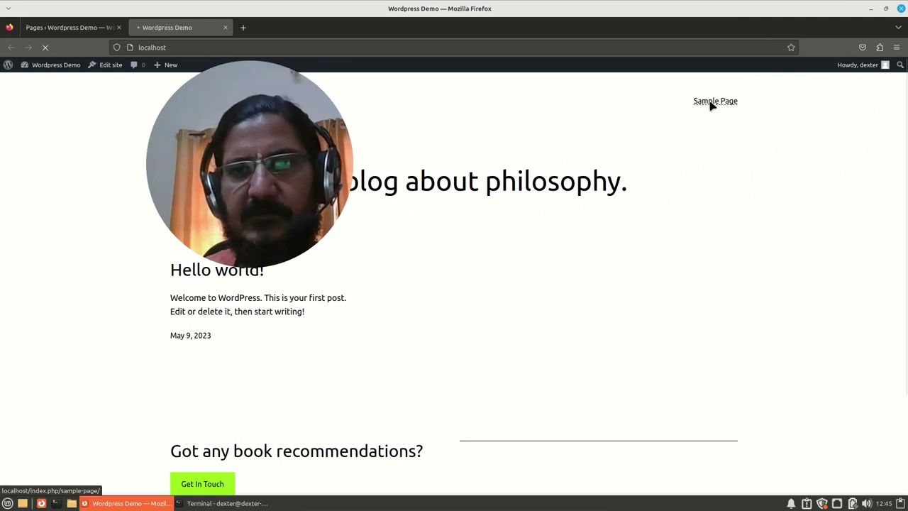
pyautogui.moveTo(348, 145); pyautogui.dragTo(238, 151)
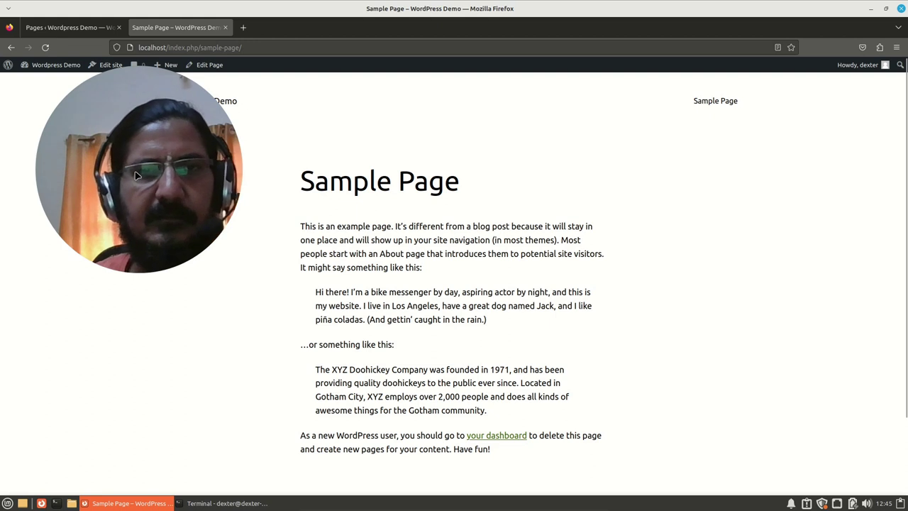
pyautogui.moveTo(147, 166); pyautogui.dragTo(782, 156)
pyautogui.click(68, 28)
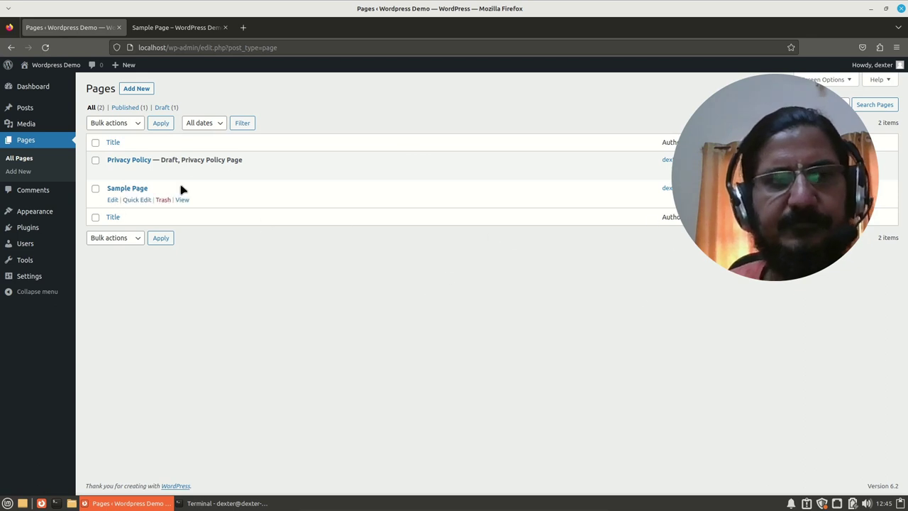
# Step: Look over the Comments page, then open Appearance > Themes showing Twenty Twenty-Three active
pyautogui.click(32, 193)
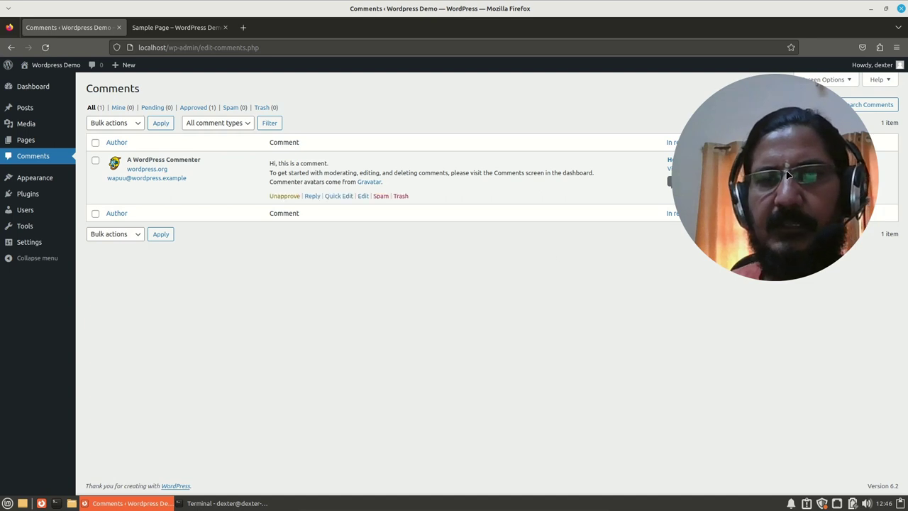
pyautogui.click(23, 181)
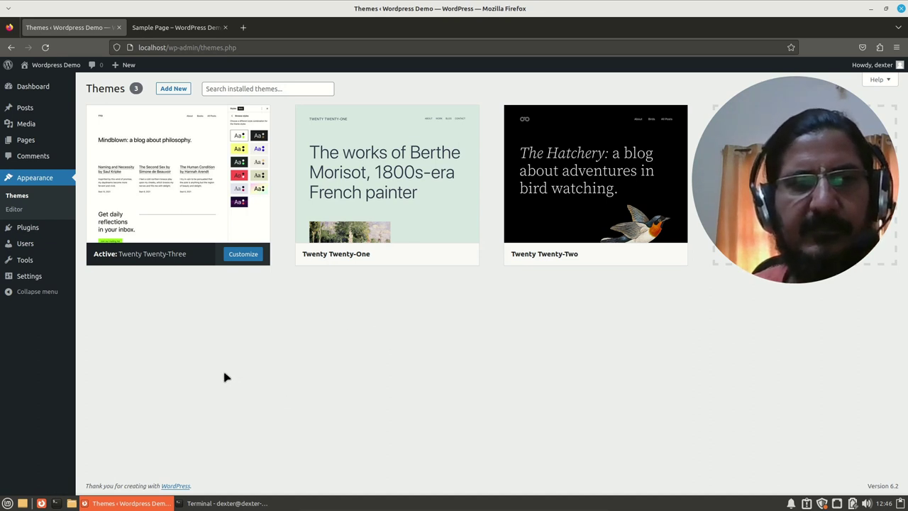
# Step: Review the installed plugins, then view the Users list with its single Administrator account
pyautogui.click(29, 227)
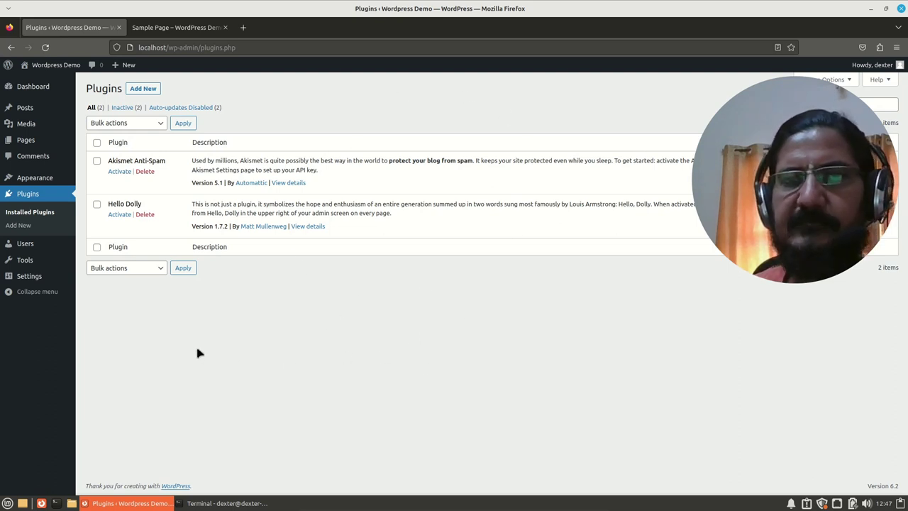
pyautogui.click(27, 249)
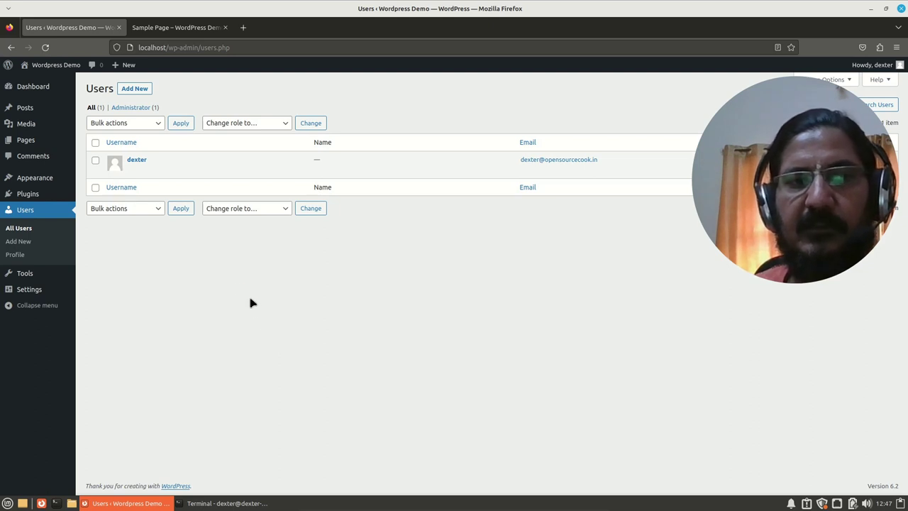
pyautogui.click(277, 123)
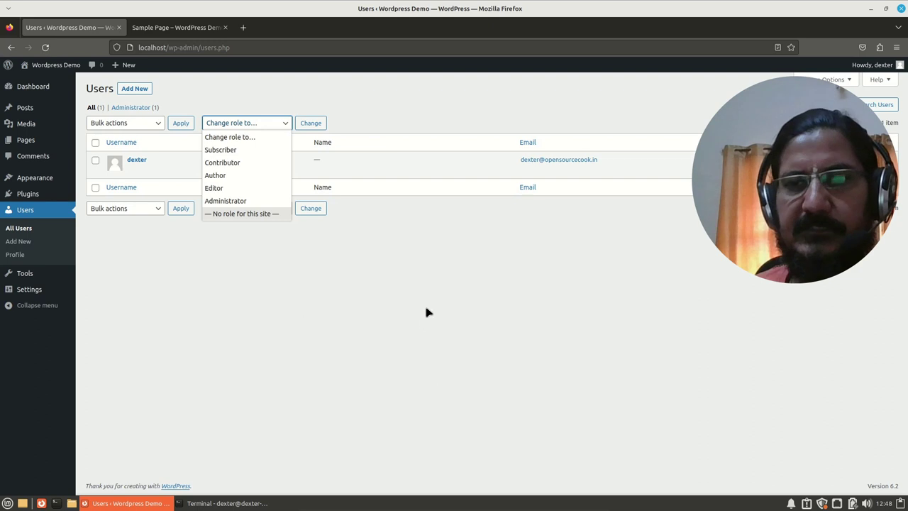
pyautogui.click(363, 307)
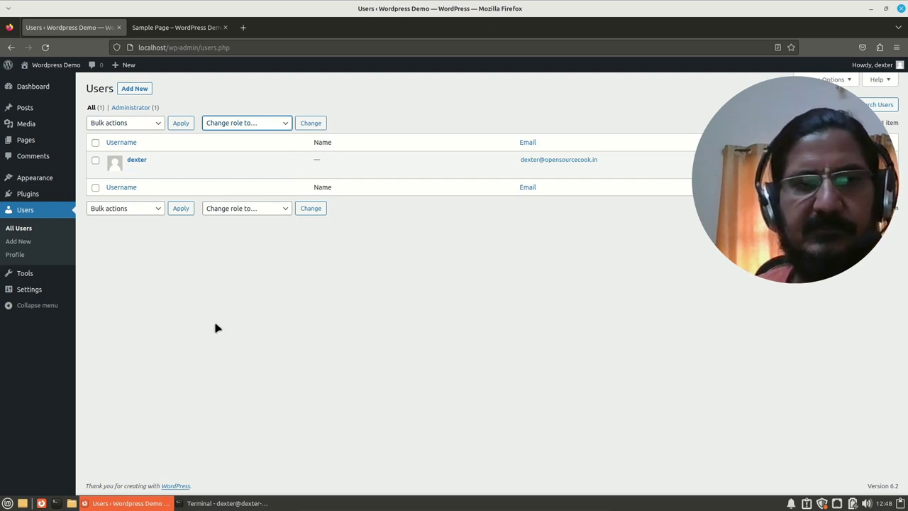
# Step: Browse the Tools Import page's importers (Blogger, RSS, Tumblr), then the Export page
pyautogui.click(31, 275)
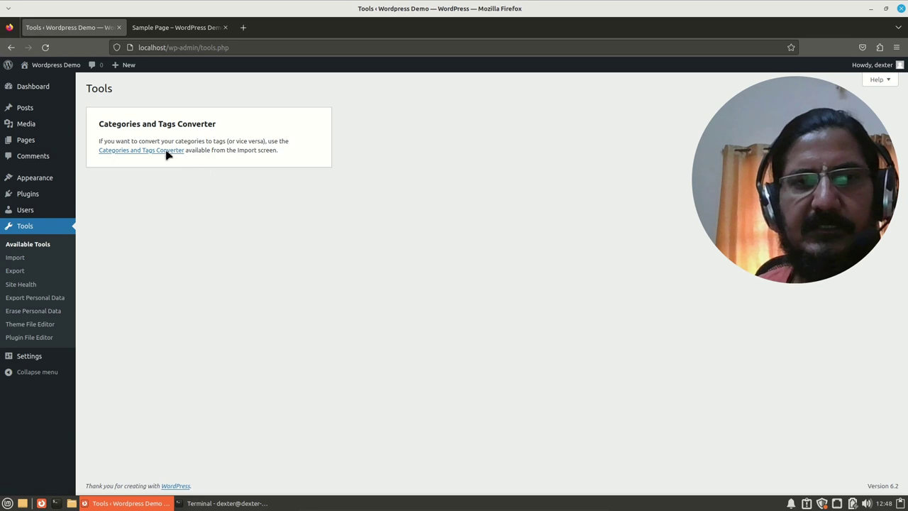
pyautogui.click(15, 258)
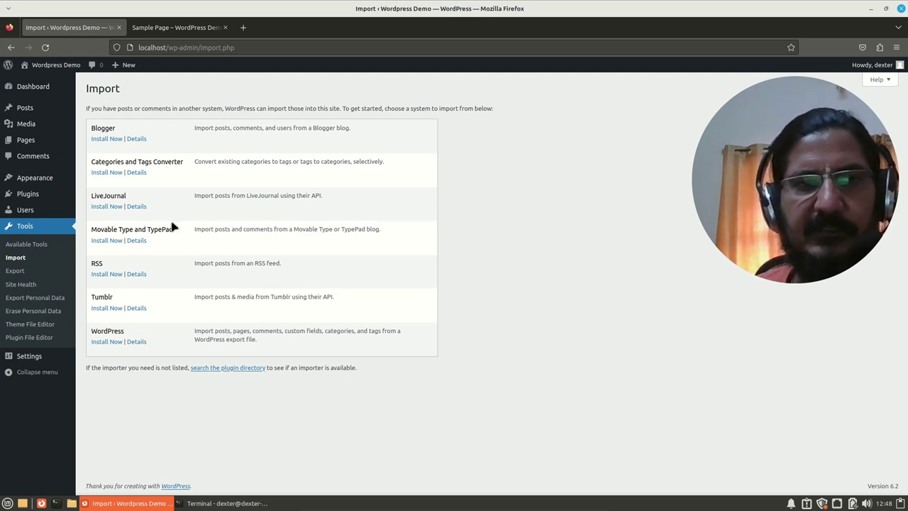
pyautogui.click(15, 272)
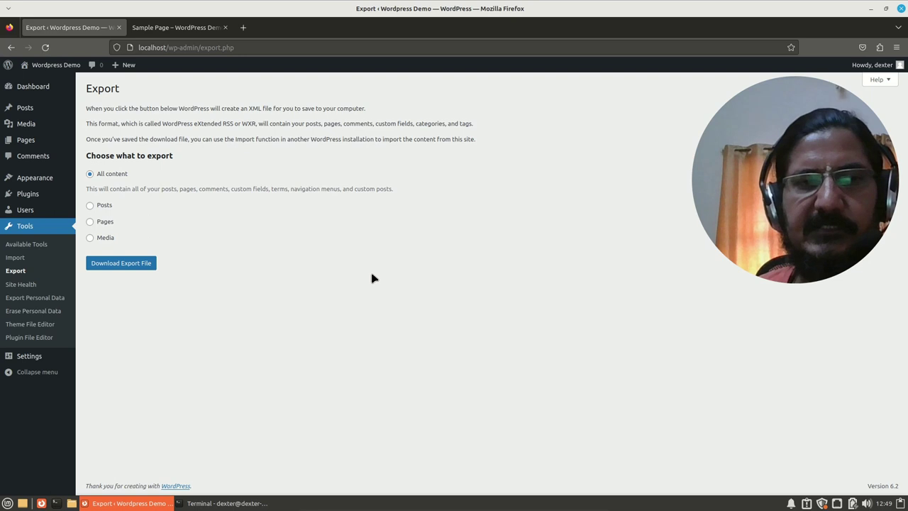
# Step: Check the Site Health status, then go to General Settings and into the Tagline field
pyautogui.click(31, 285)
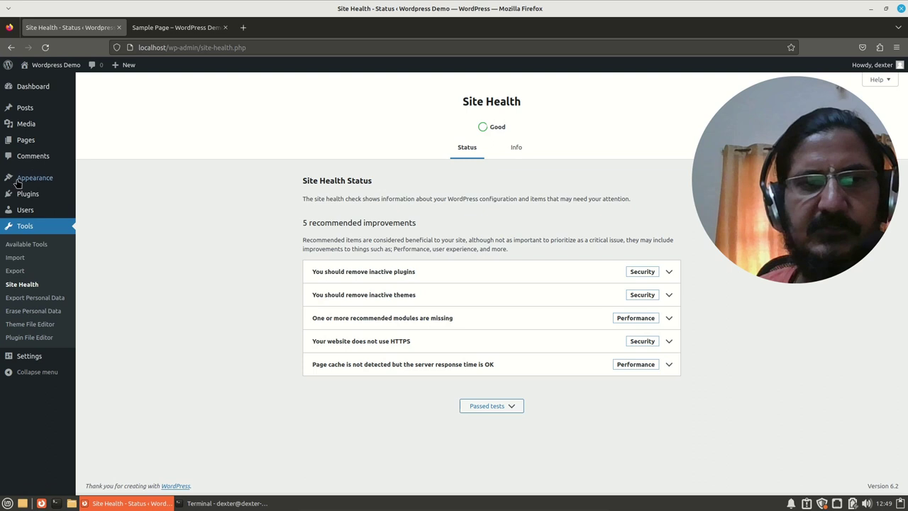
pyautogui.click(34, 361)
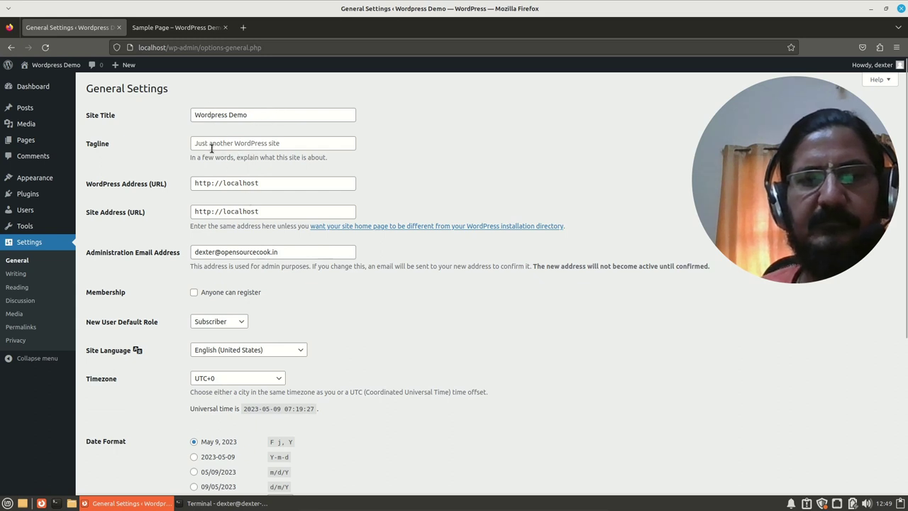
pyautogui.click(273, 142)
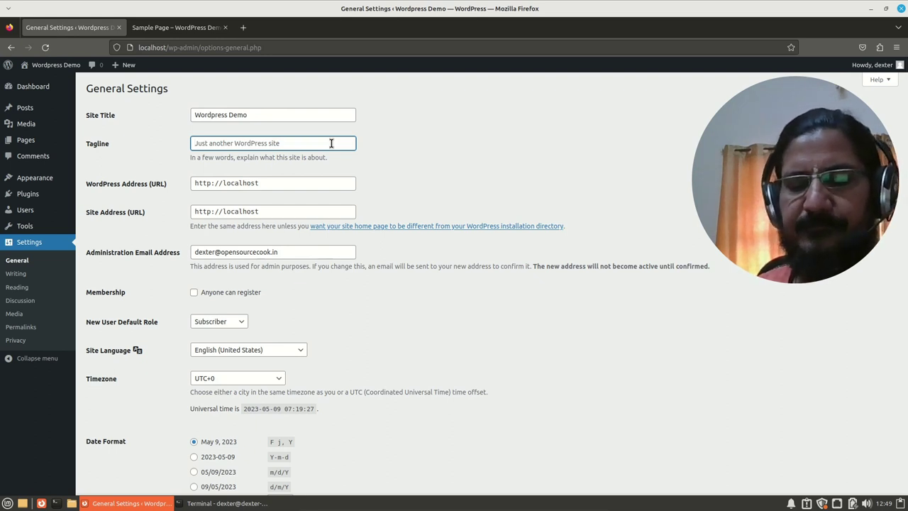
# Step: Edit the tagline to read 'Wordpress can be fun', removing the leading word 'Learning'
pyautogui.write('W')
pyautogui.press('BackSpace')
pyautogui.press('BackSpace')
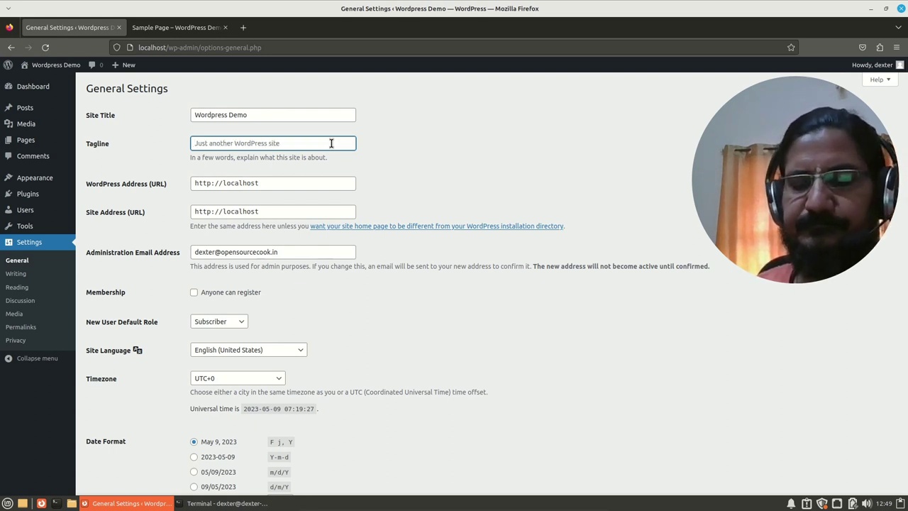
pyautogui.write('Learning Wordpress can be fun')
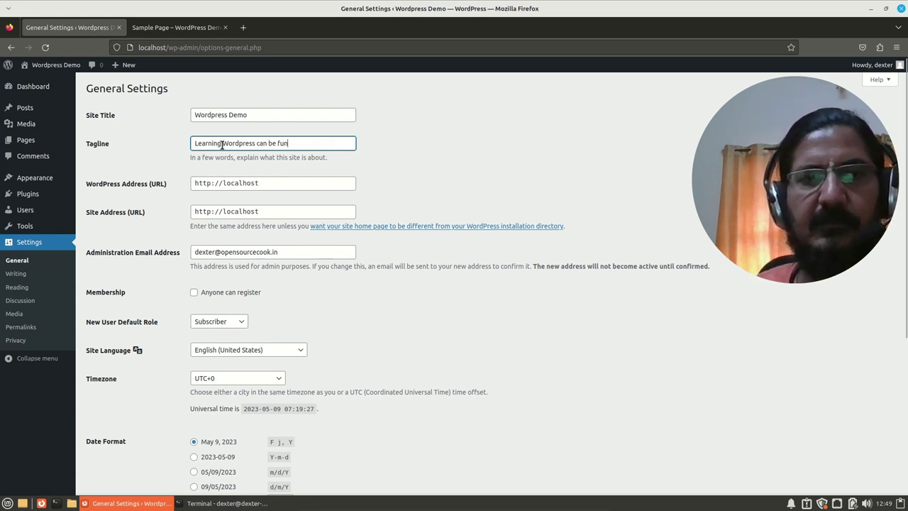
pyautogui.moveTo(222, 144); pyautogui.dragTo(156, 135)
pyautogui.press('BackSpace')
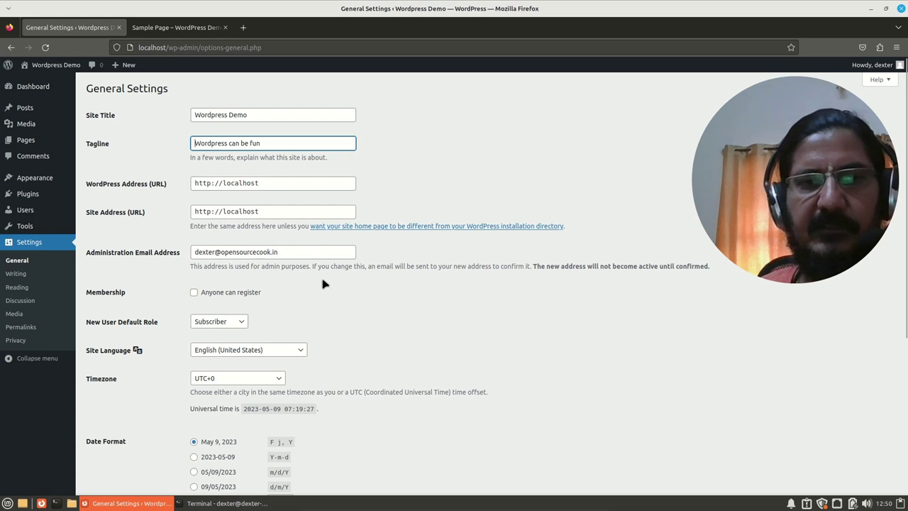
pyautogui.scroll(-3, 408, 310)
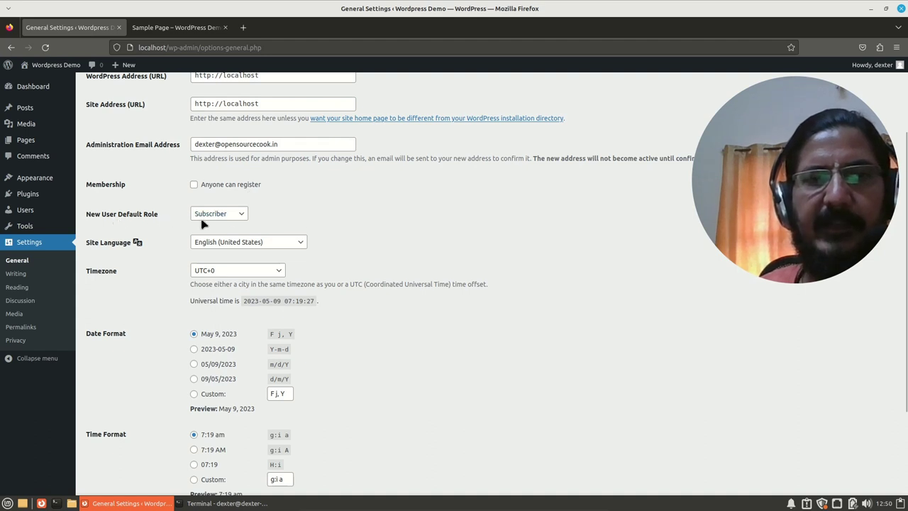
pyautogui.click(241, 217)
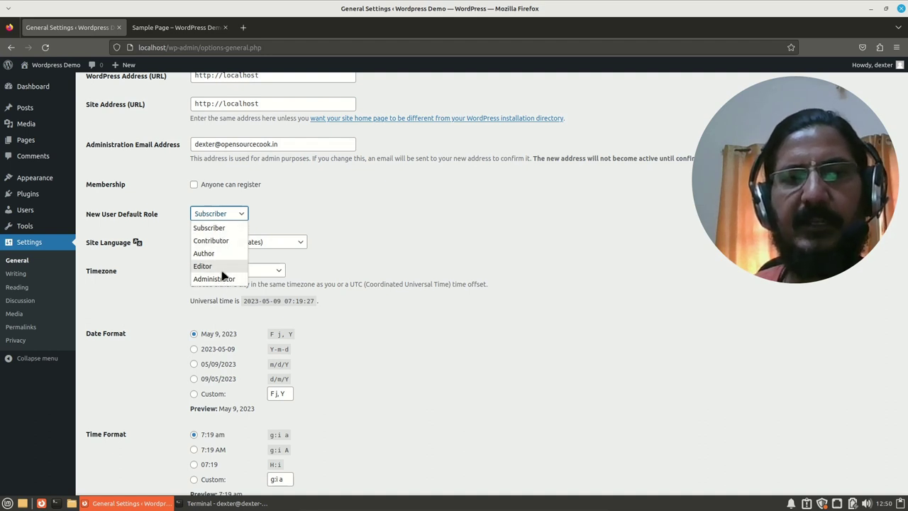
pyautogui.click(356, 203)
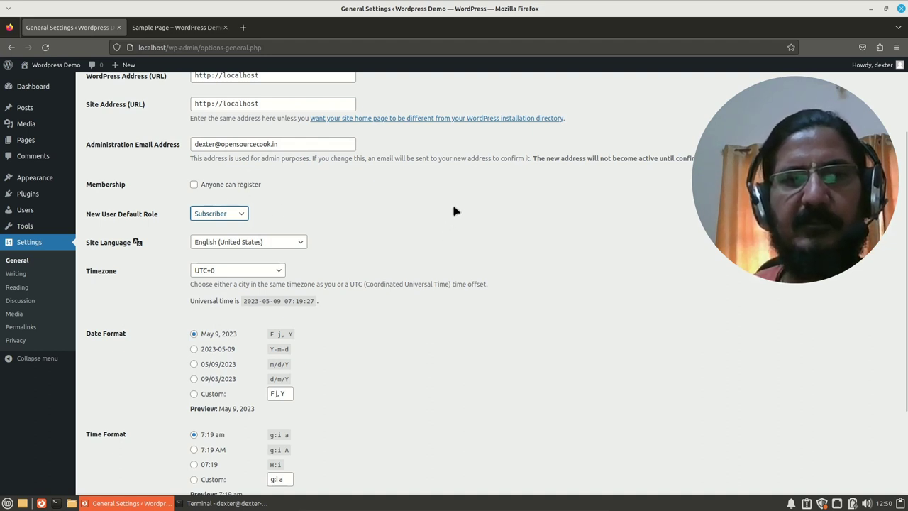
# Step: Keep English (United States) as site language and set the timezone to UTC+5:30
pyautogui.click(300, 244)
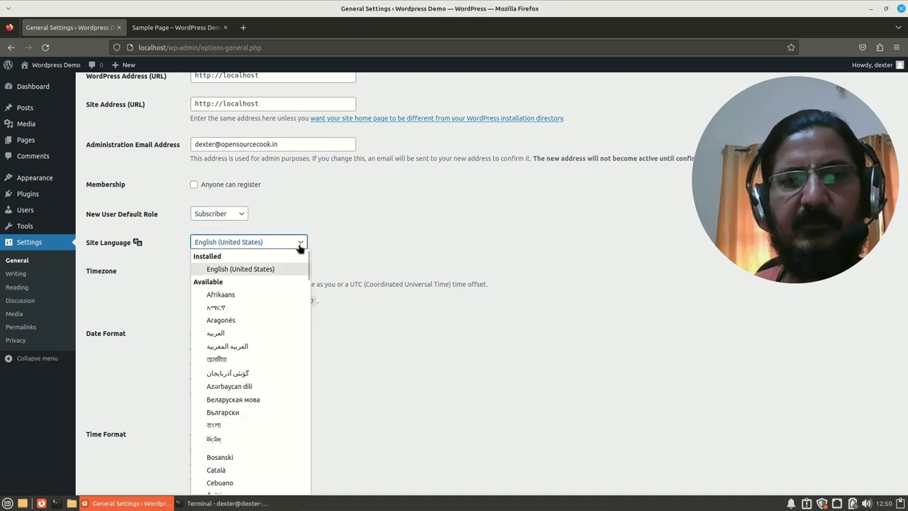
pyautogui.click(299, 244)
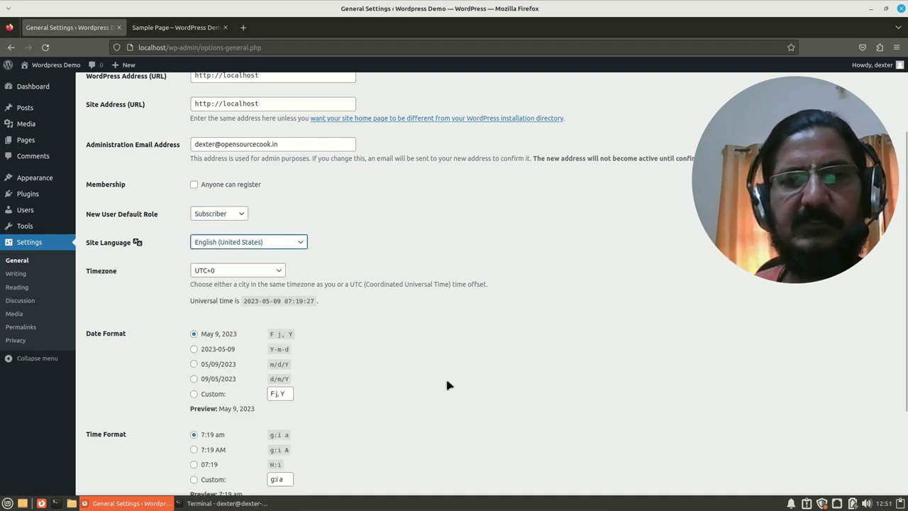
pyautogui.scroll(-2, 448, 381)
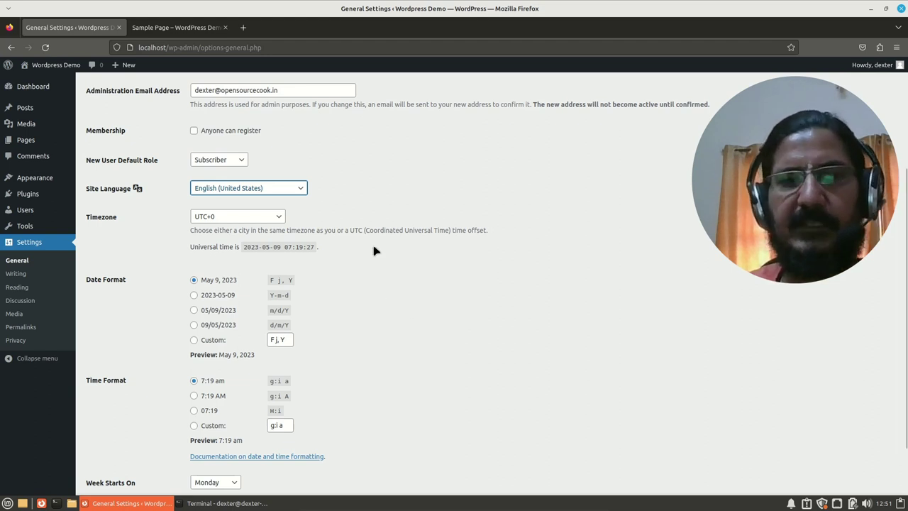
pyautogui.click(279, 219)
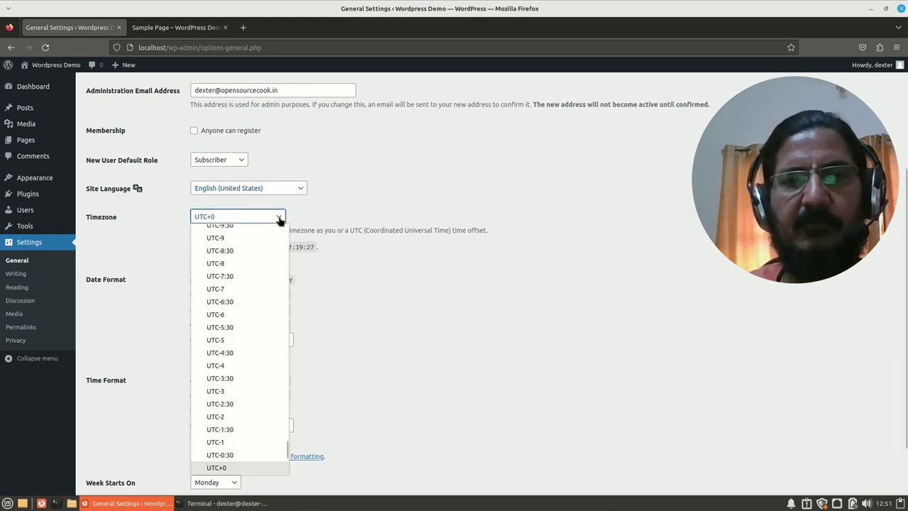
pyautogui.scroll(-5, 241, 338)
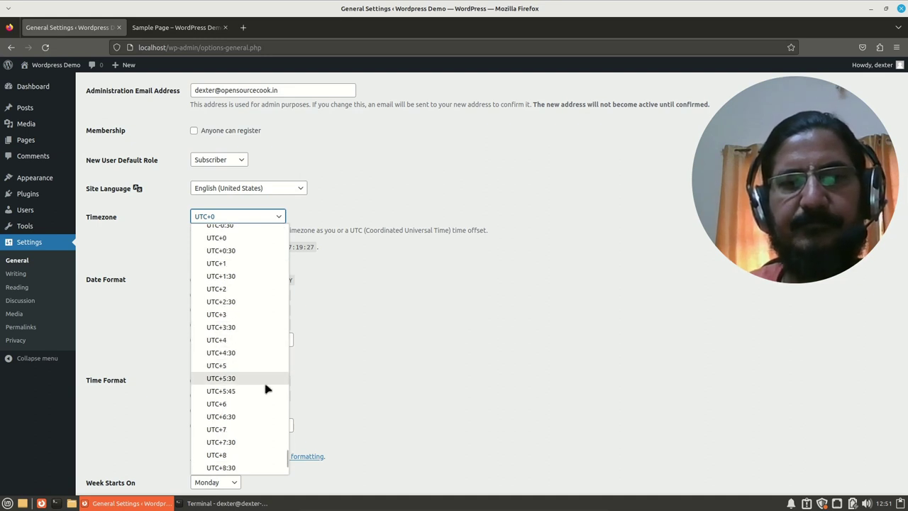
pyautogui.click(252, 382)
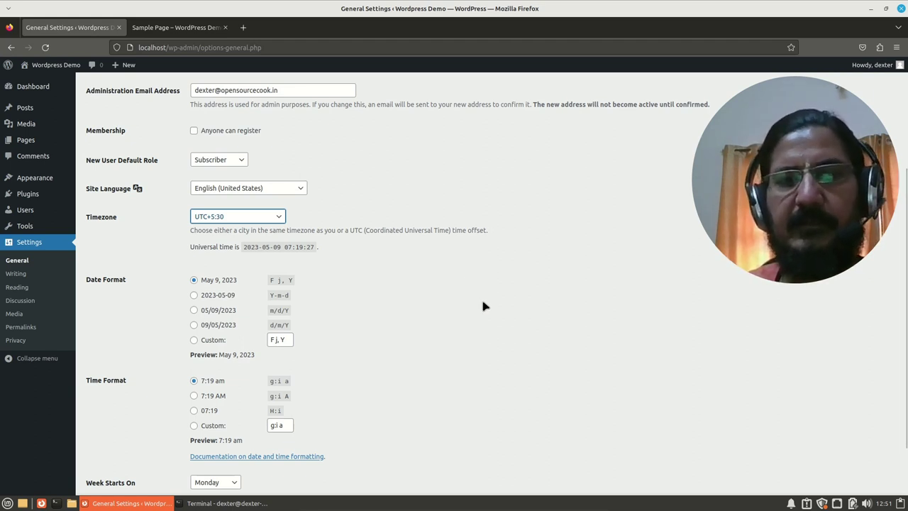
# Step: Save the updated General Settings
pyautogui.scroll(-2, 490, 317)
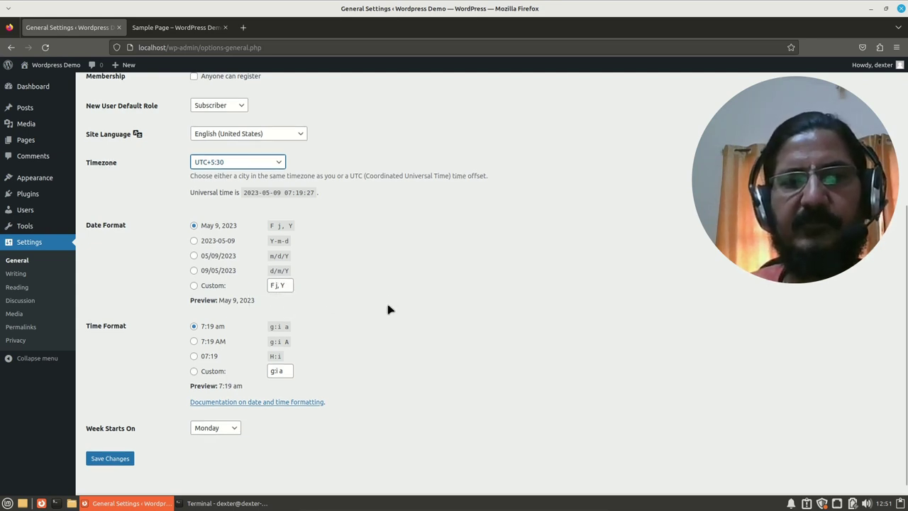
pyautogui.scroll(-1, 388, 306)
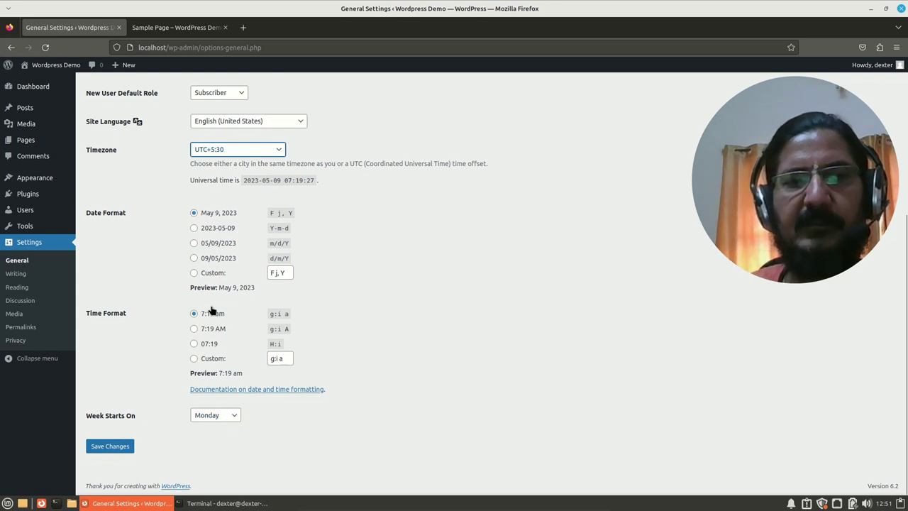
pyautogui.click(110, 448)
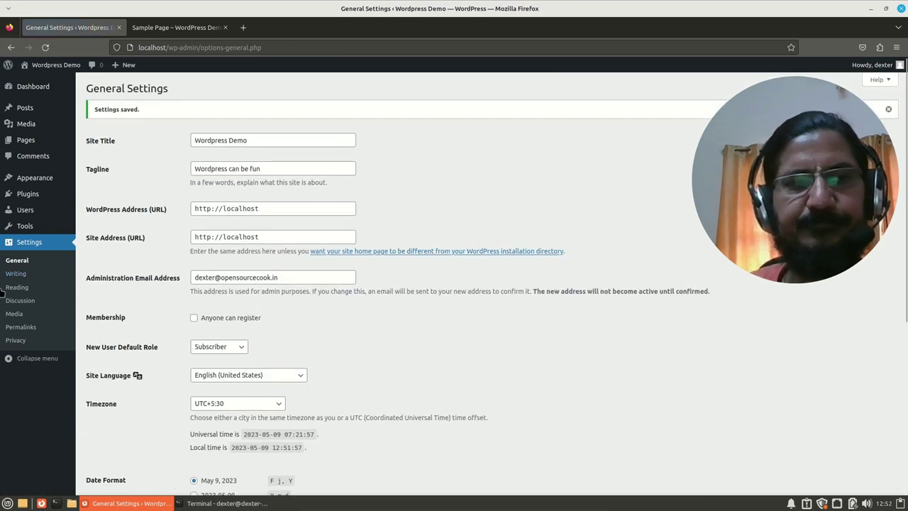
pyautogui.click(22, 275)
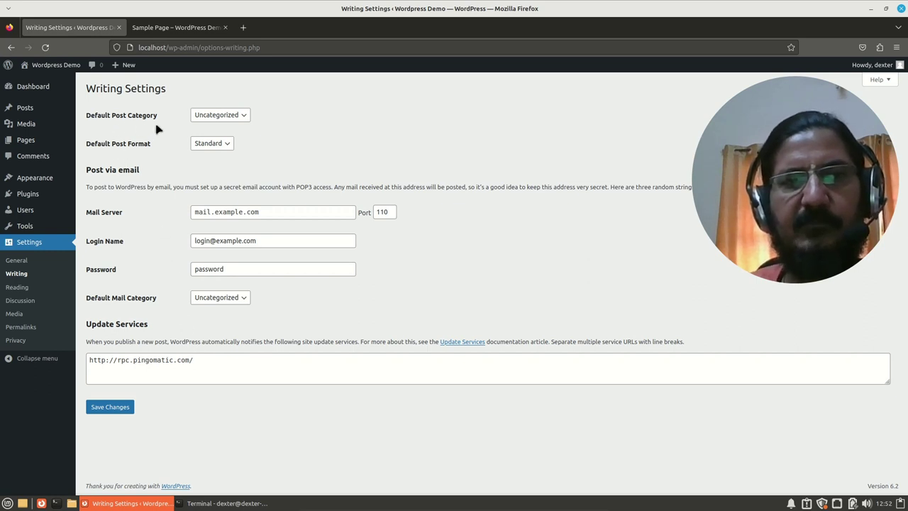
# Step: Review the Default Post Format (kept Standard) and Default Post Category lists without changing them
pyautogui.click(225, 146)
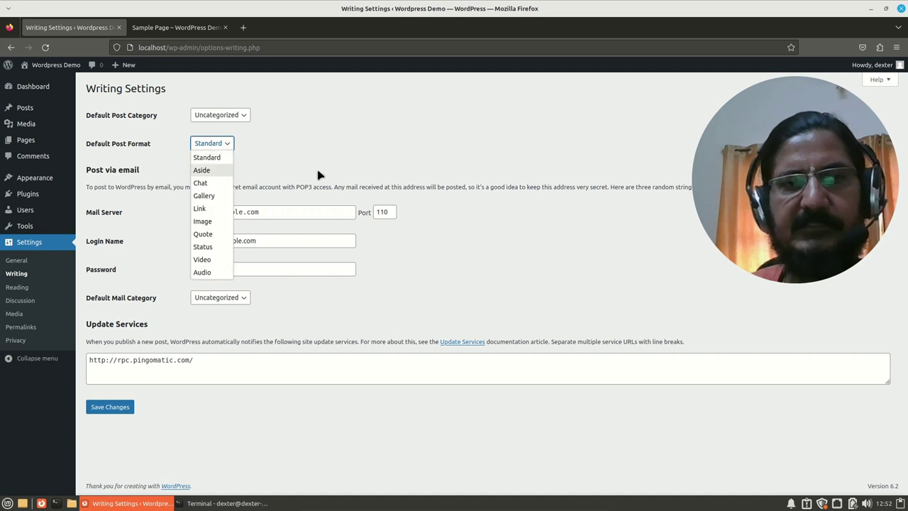
pyautogui.click(343, 150)
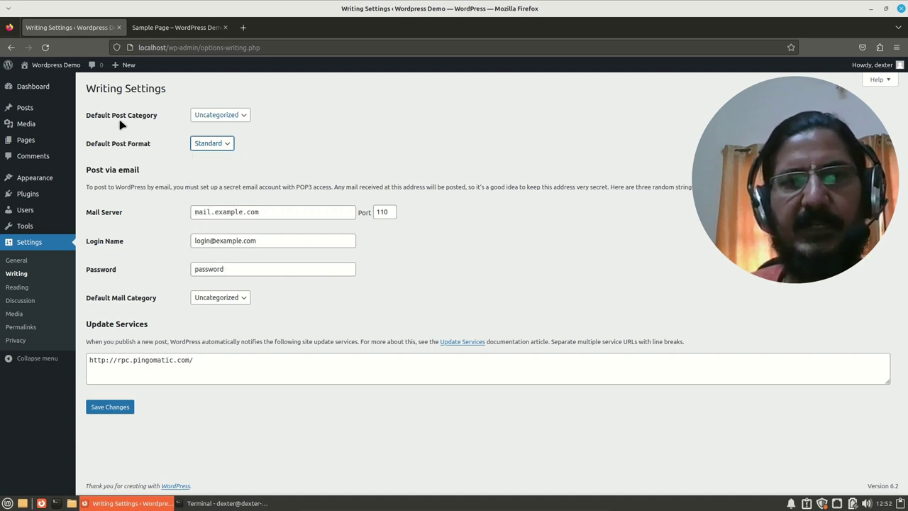
pyautogui.click(244, 116)
pyautogui.click(245, 118)
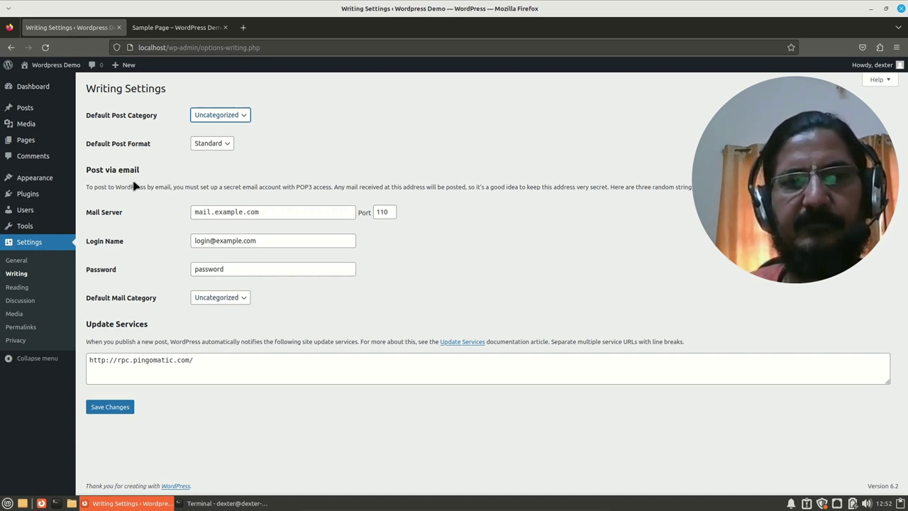
pyautogui.click(17, 288)
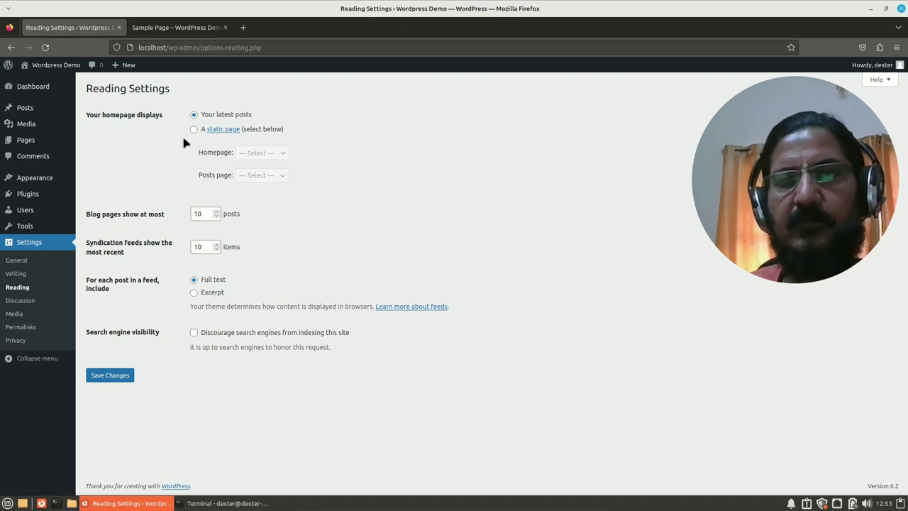
# Step: Confirm on the live site's home page that latest posts are listed, then return to Reading Settings
pyautogui.click(167, 31)
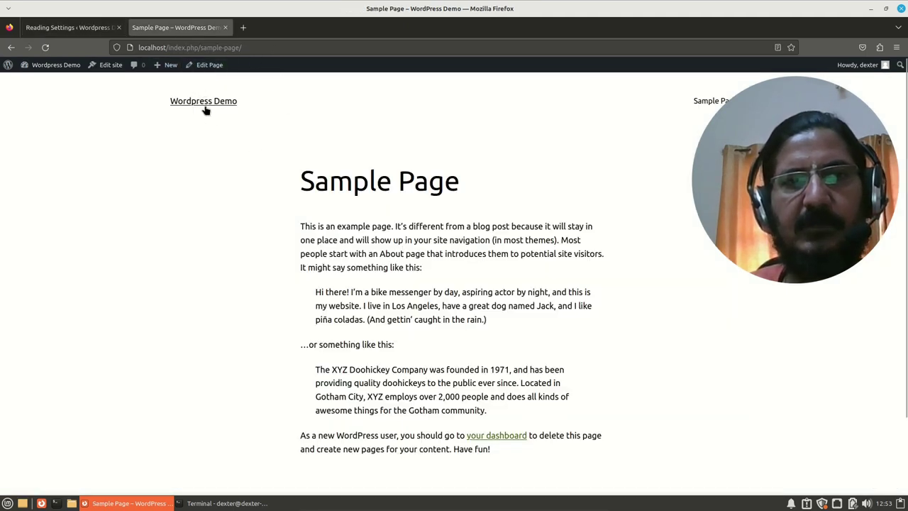
pyautogui.click(204, 103)
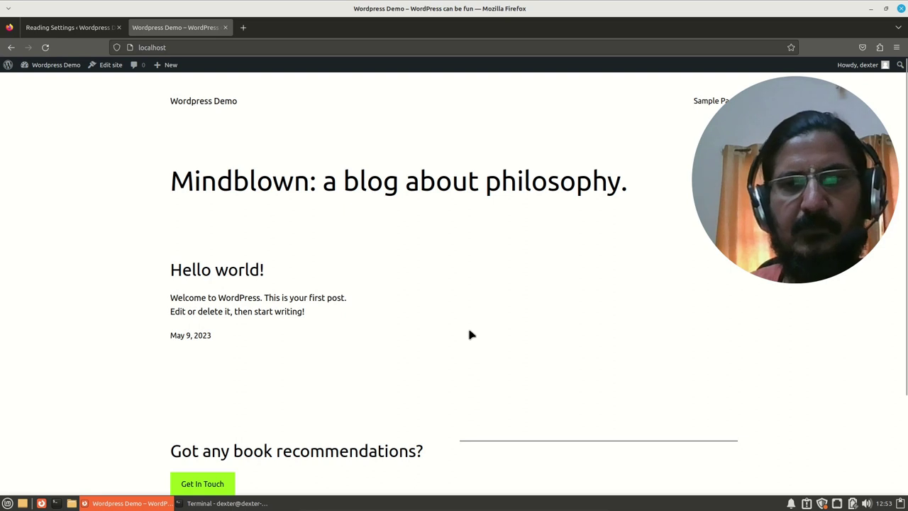
pyautogui.click(89, 27)
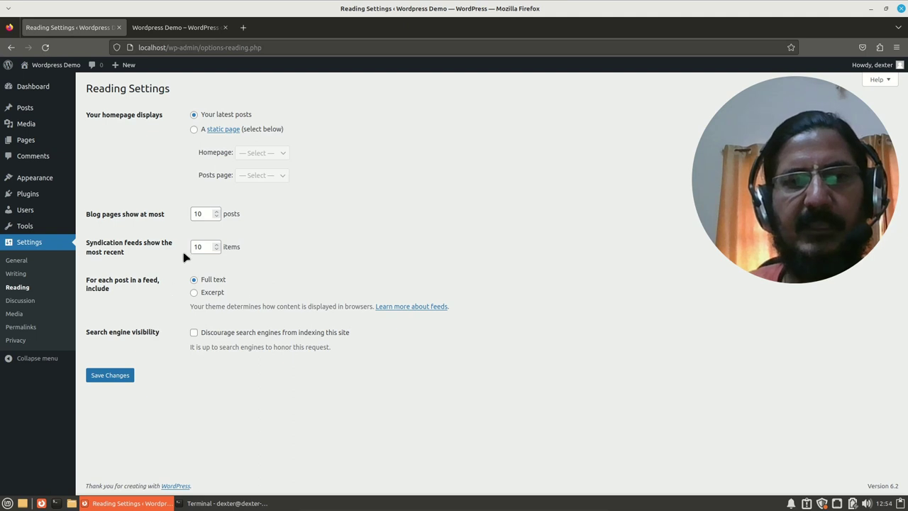
# Step: Scroll through the Discussion settings reviewing the comment, moderation and avatar options
pyautogui.click(19, 301)
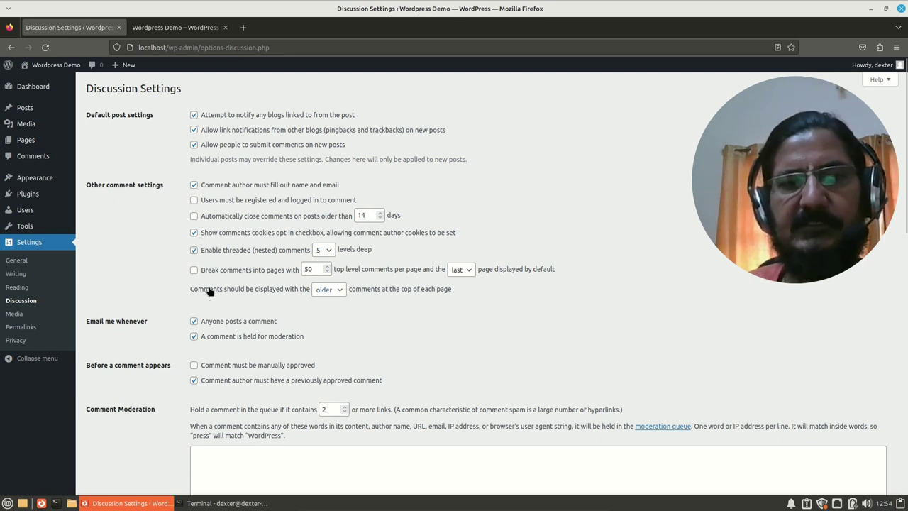
pyautogui.scroll(-4, 217, 289)
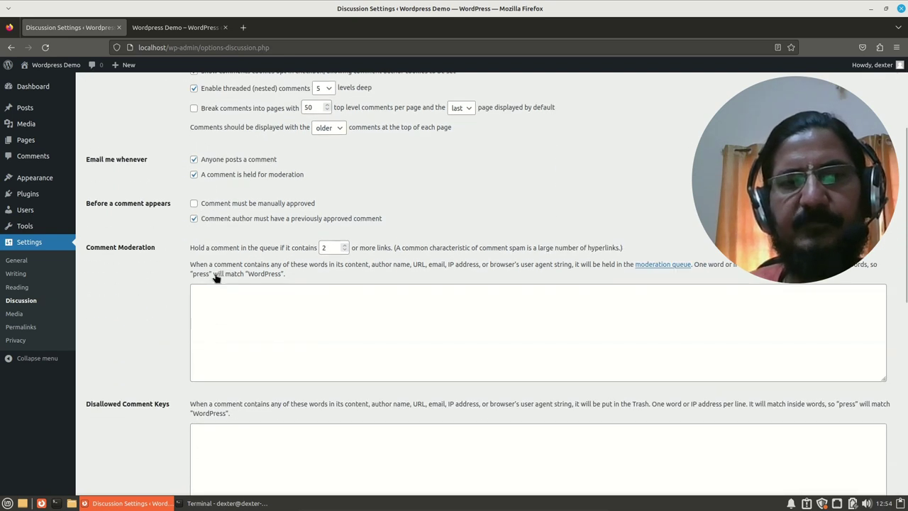
pyautogui.scroll(-3, 217, 278)
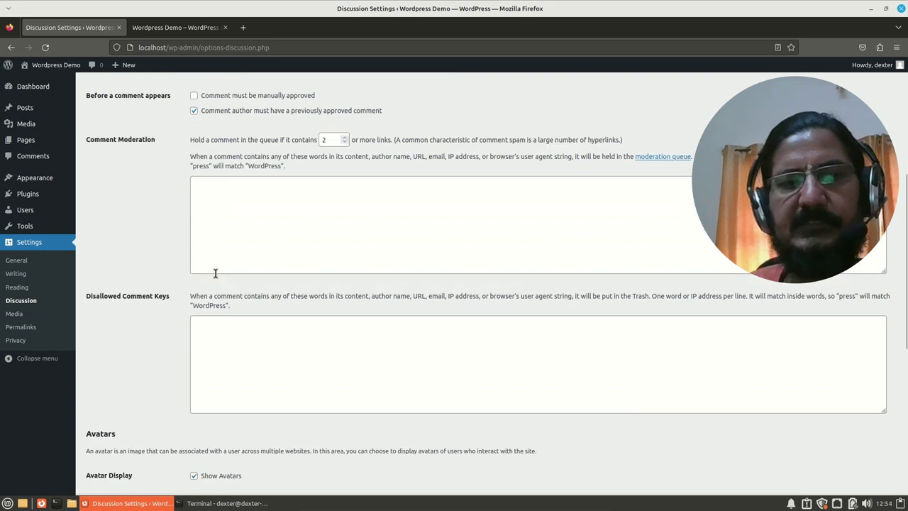
pyautogui.scroll(-9, 216, 275)
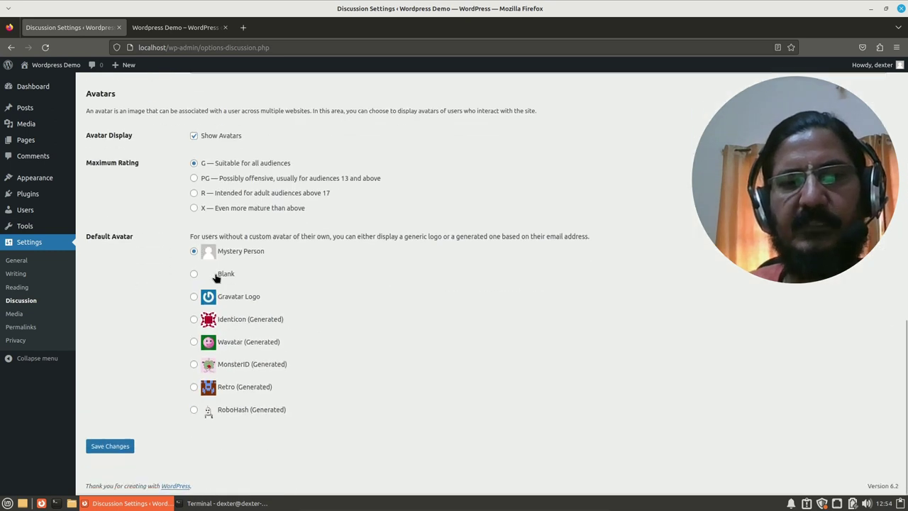
pyautogui.scroll(16, 215, 277)
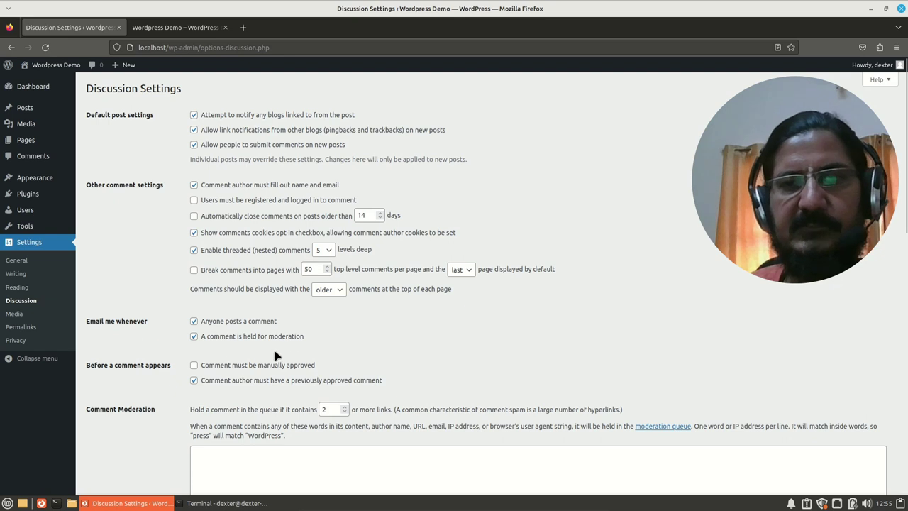
pyautogui.click(14, 313)
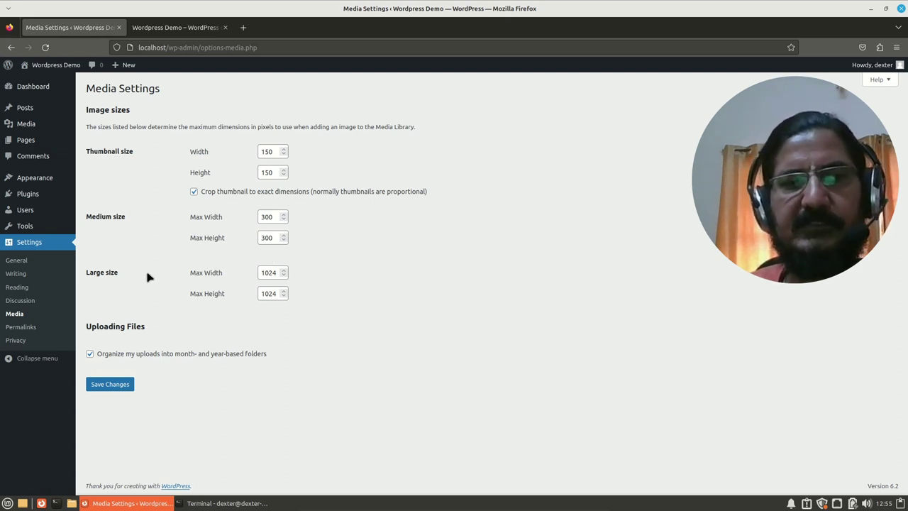
# Step: View the Permalink settings' custom date-and-post-name structure, then switch to the site's front page
pyautogui.click(37, 330)
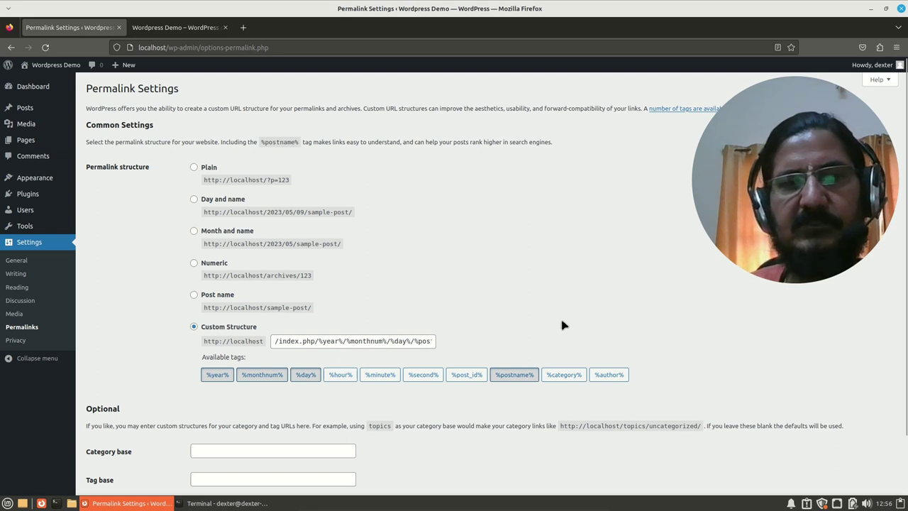
pyautogui.click(170, 27)
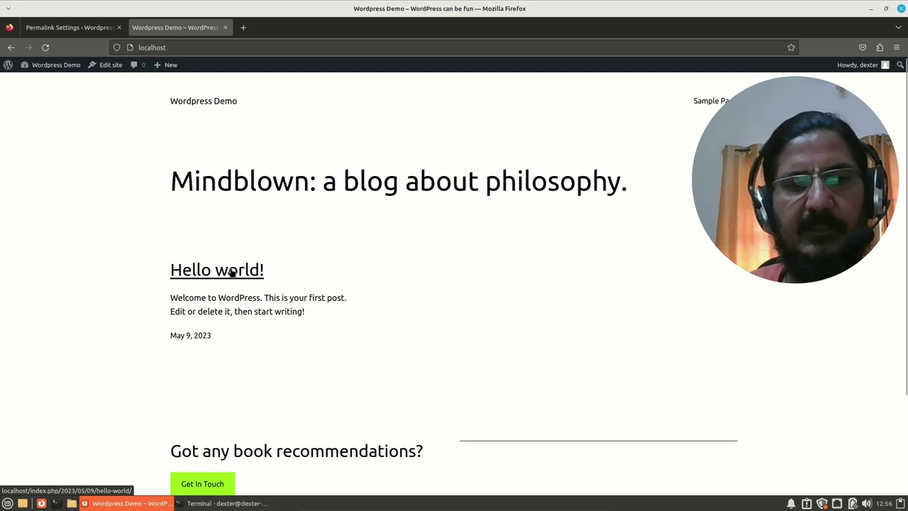
# Step: Open the Hello world! post at /index.php/2023/05/09/hello-world/, then return to Permalink Settings
pyautogui.click(231, 272)
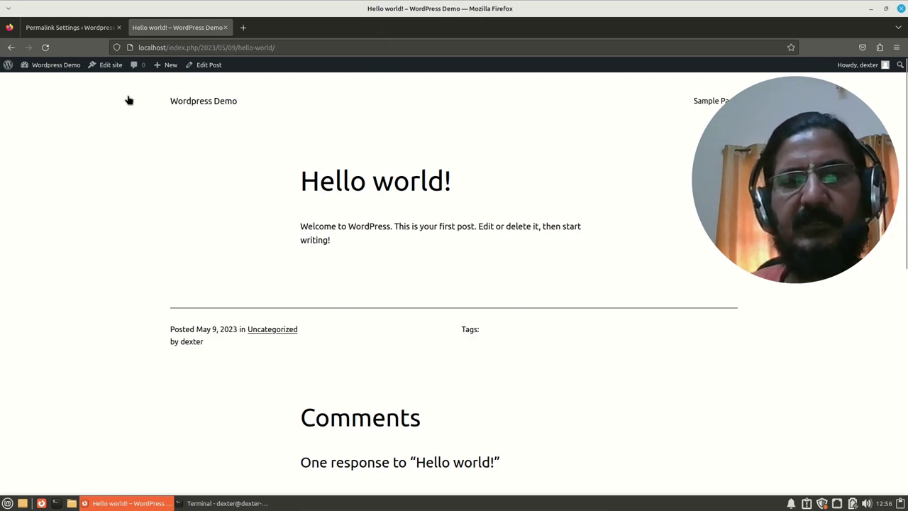
pyautogui.click(80, 29)
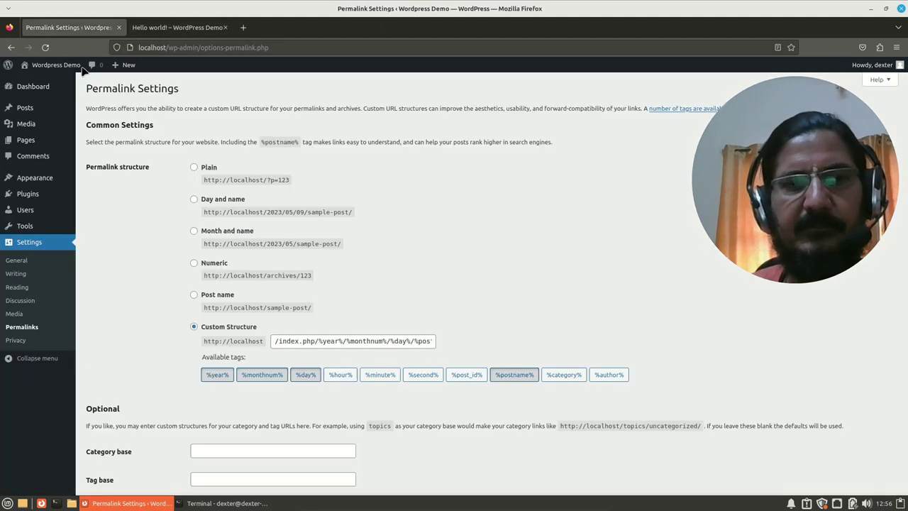
# Step: Go to the Privacy settings page to create or pick the Privacy Policy page
pyautogui.click(15, 341)
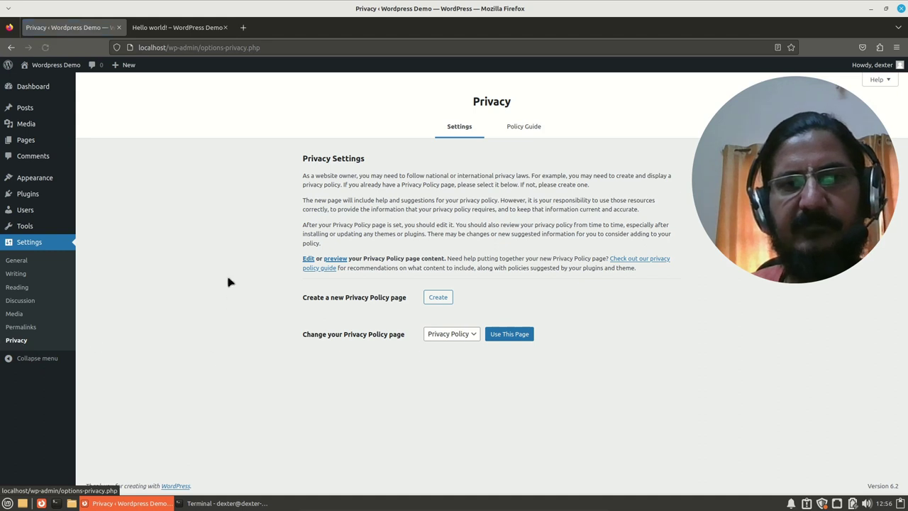